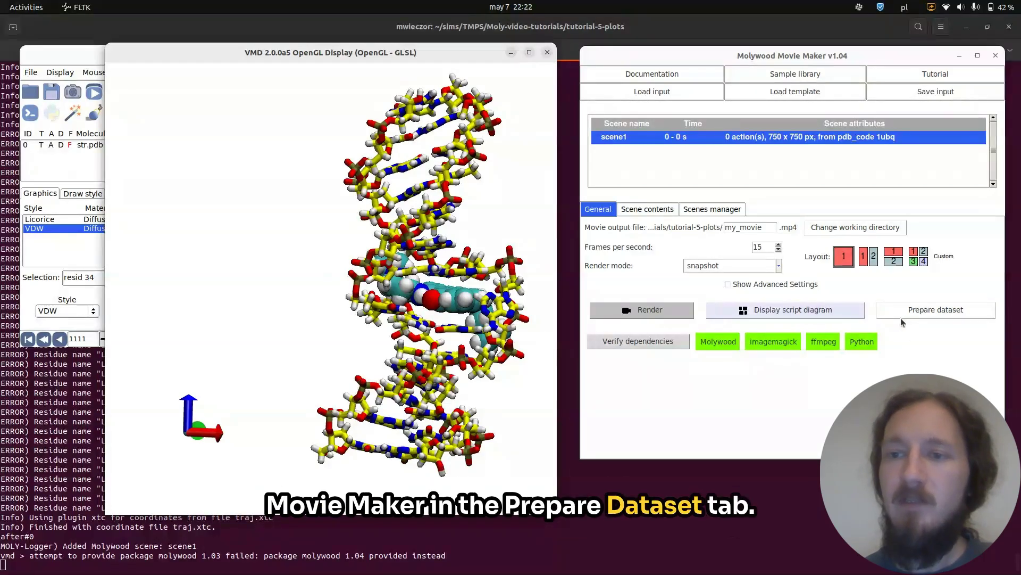
# Open the dataset preparation window and move it beside the molecule display.
pyautogui.click(902, 318)
pyautogui.moveTo(259, 72); pyautogui.dragTo(673, 86)
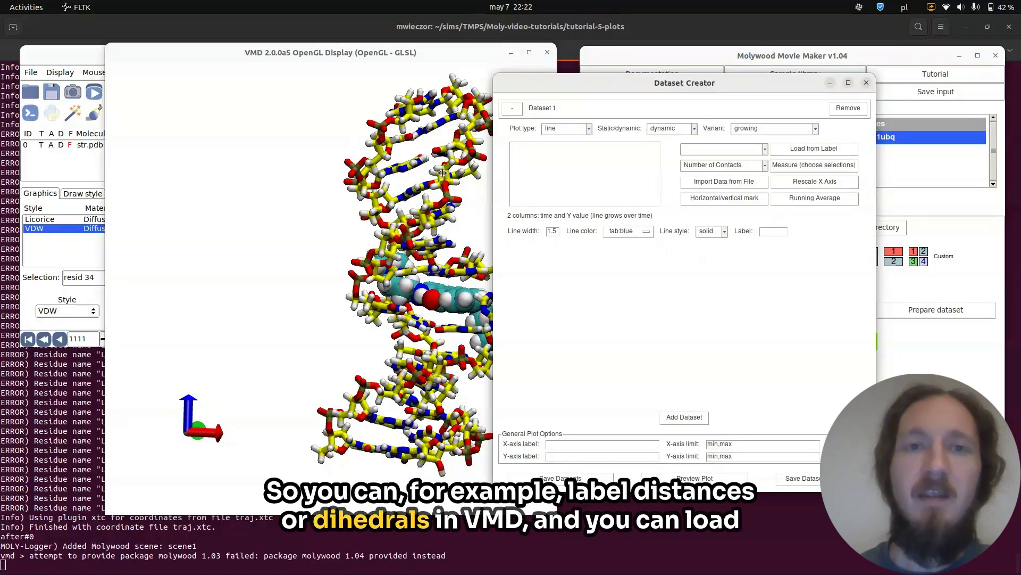
# Measure the number of contacts between nucleic and resid 34 with a 4.0 Å cutoff.
pyautogui.click(764, 165)
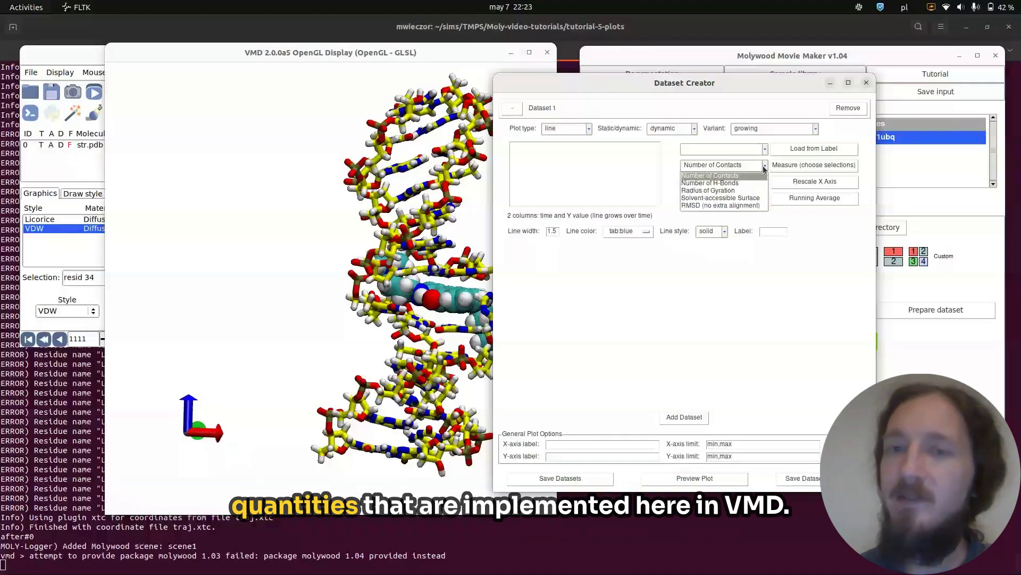
pyautogui.click(738, 177)
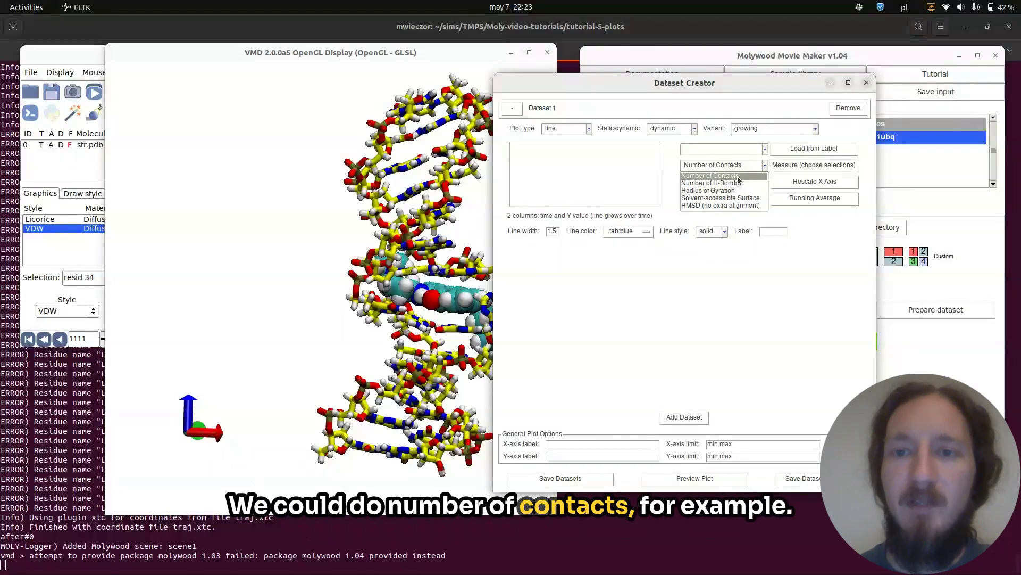
pyautogui.click(790, 166)
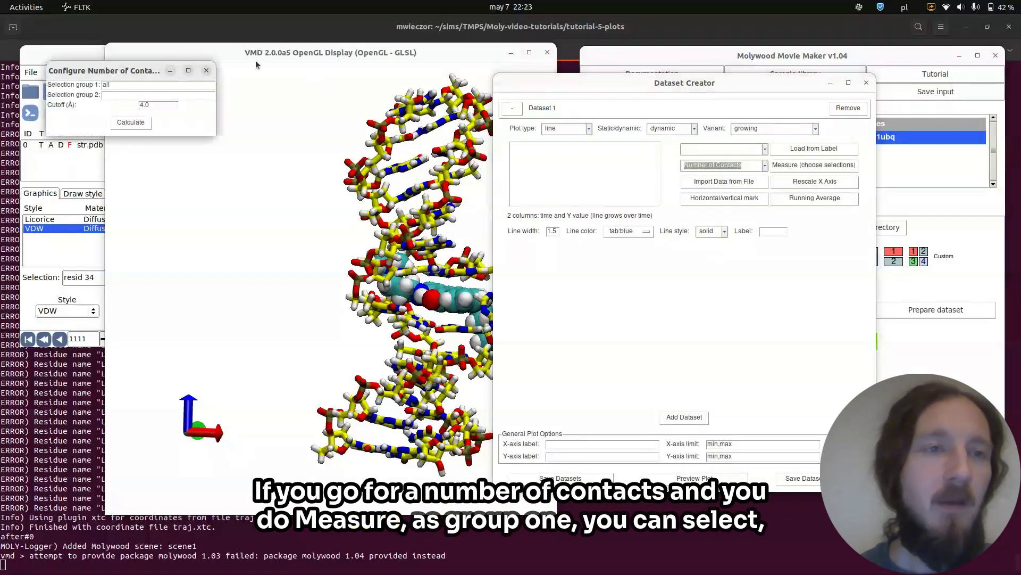
pyautogui.write('nu')
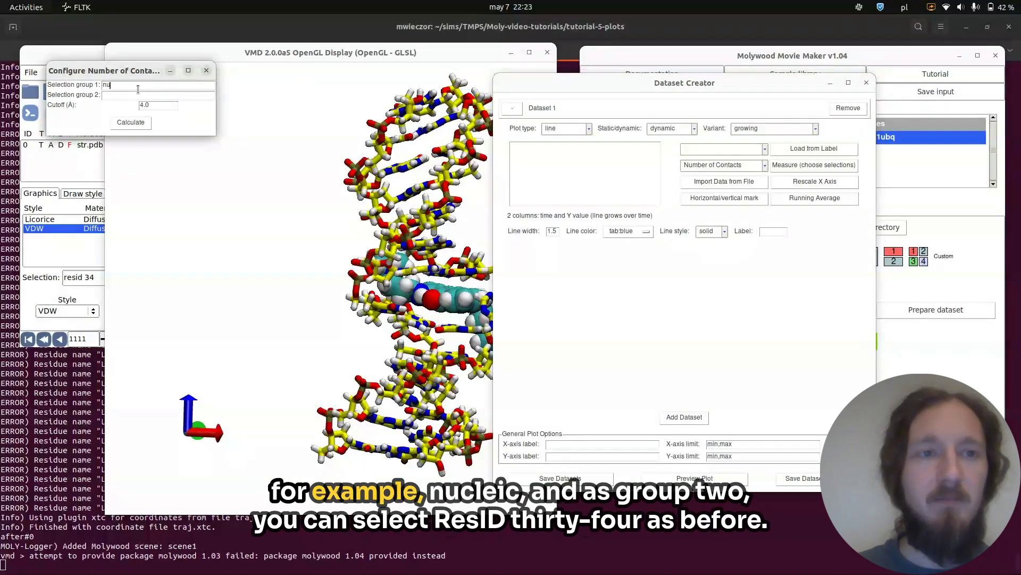
pyautogui.write('cleic')
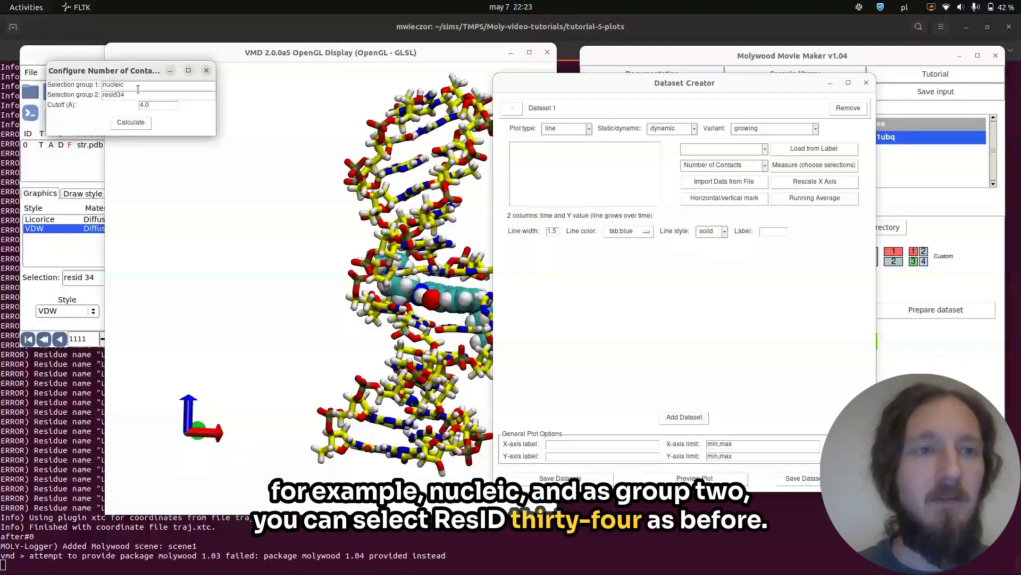
pyautogui.click(117, 95)
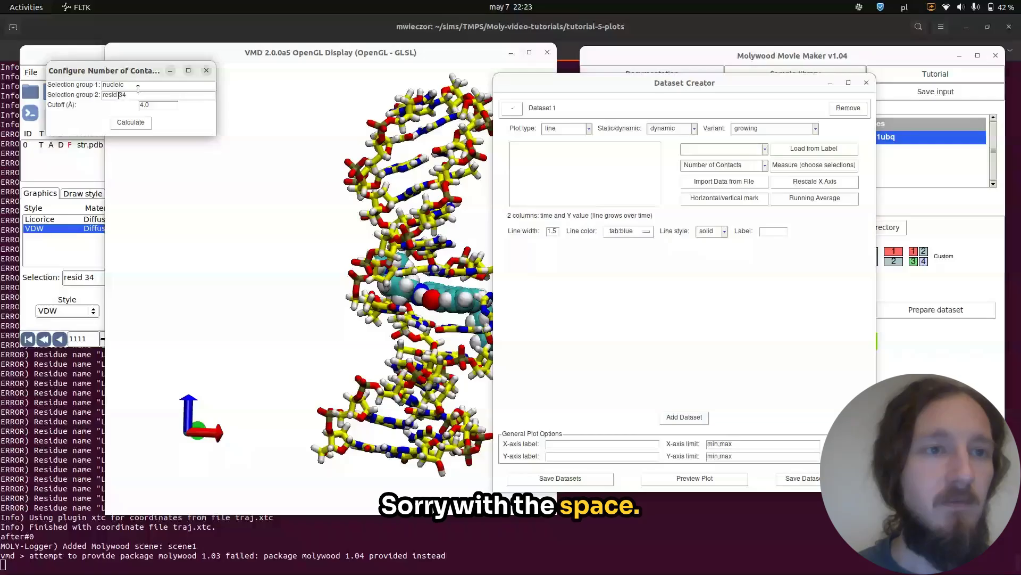
pyautogui.click(129, 125)
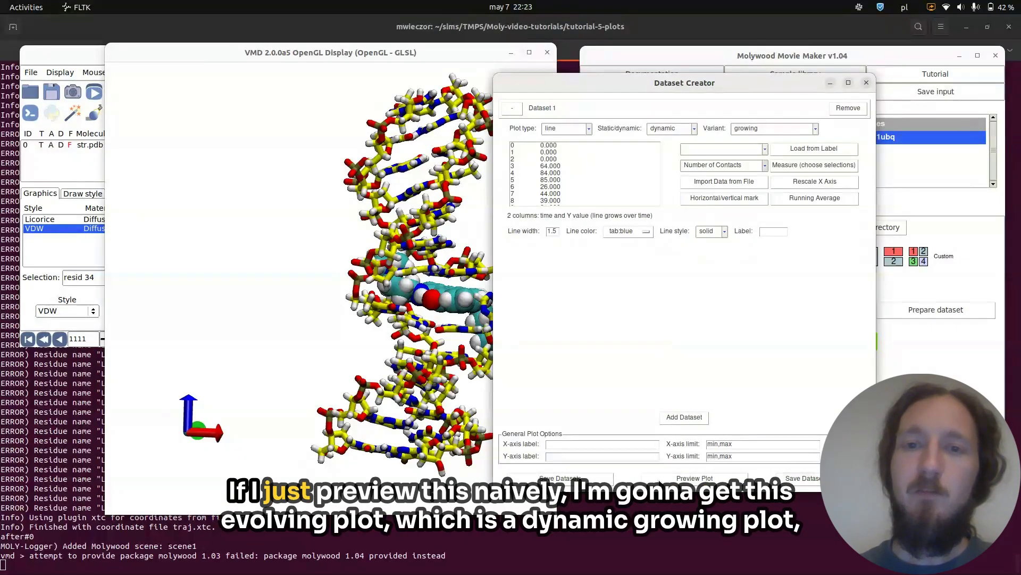
# Preview the number-of-contacts plot and widen the VMD Main window.
pyautogui.click(659, 482)
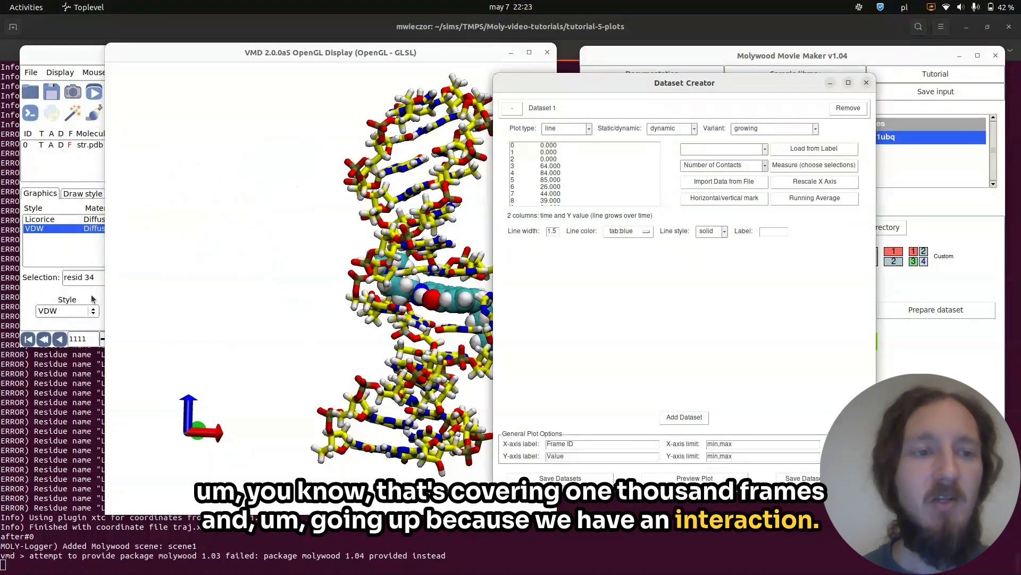
pyautogui.click(103, 341)
pyautogui.moveTo(103, 341); pyautogui.dragTo(211, 357)
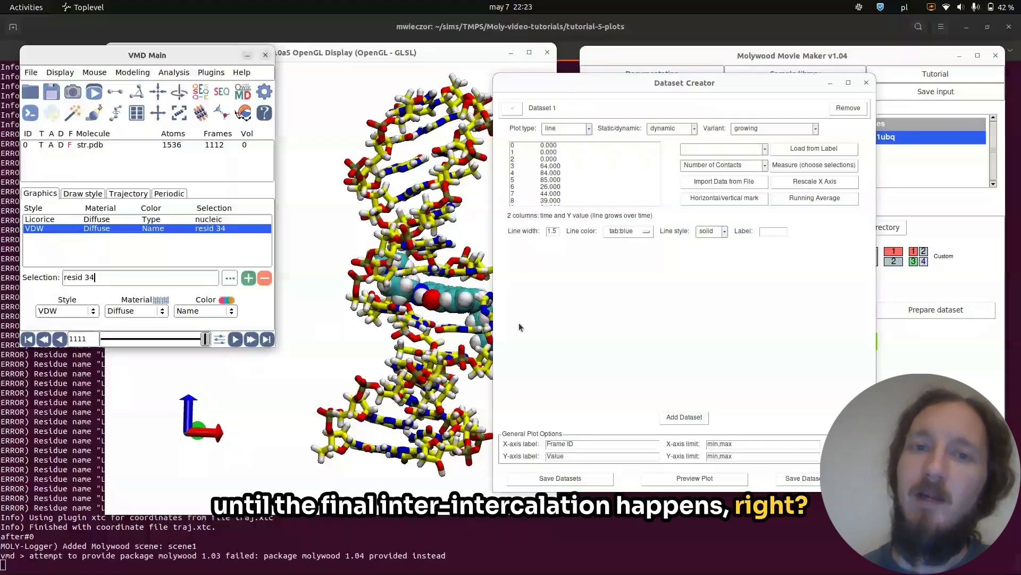
# Clear all data values from the dataset.
pyautogui.click(586, 154)
pyautogui.hotkey('ctrl', 'a')
pyautogui.press('BackSpace')
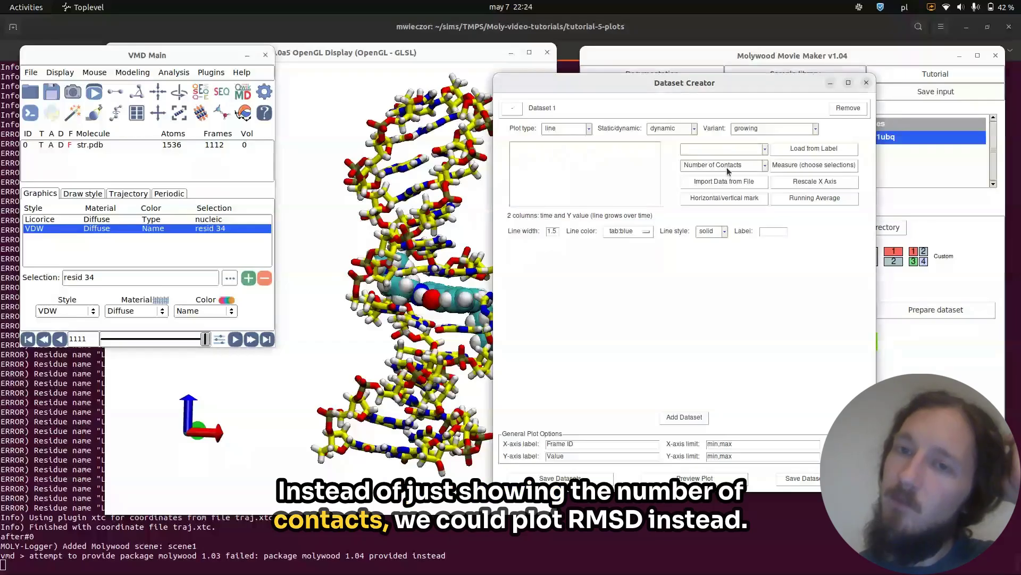
# Measure RMSD (no extra alignment) of resid 34 against reference frame 1111, then preview the plot.
pyautogui.click(758, 166)
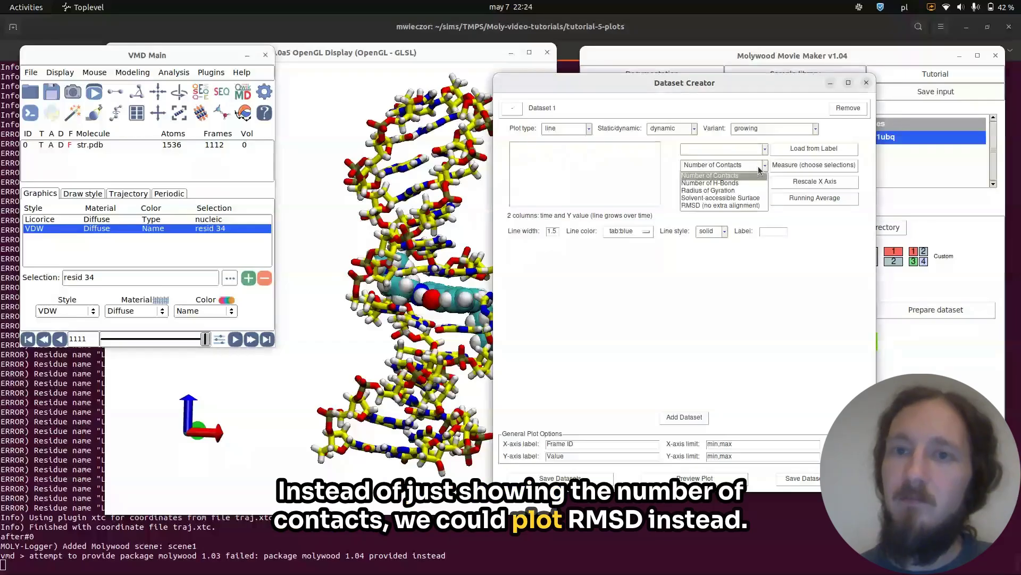
pyautogui.click(711, 207)
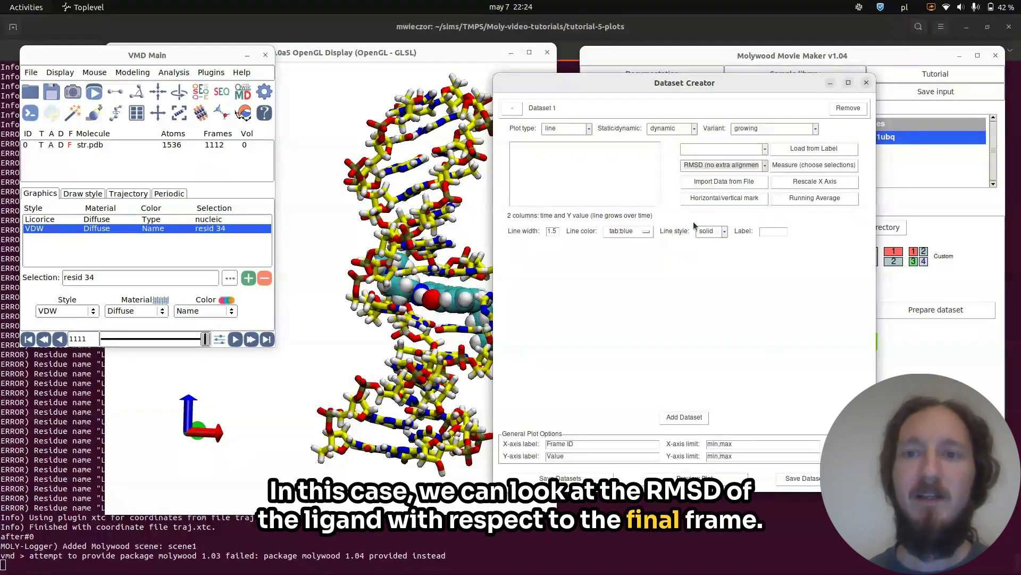
pyautogui.click(790, 167)
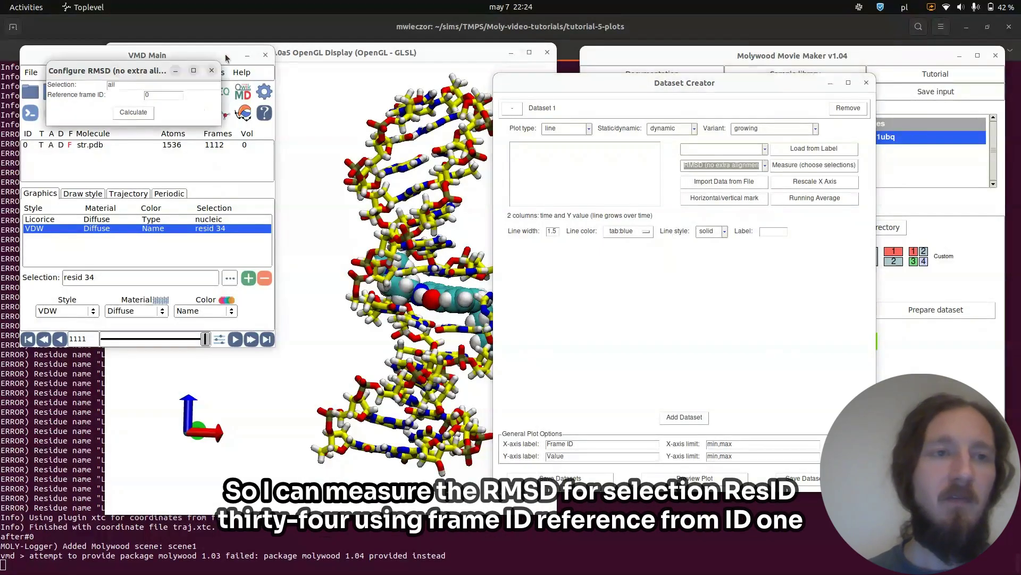
pyautogui.doubleClick(112, 84)
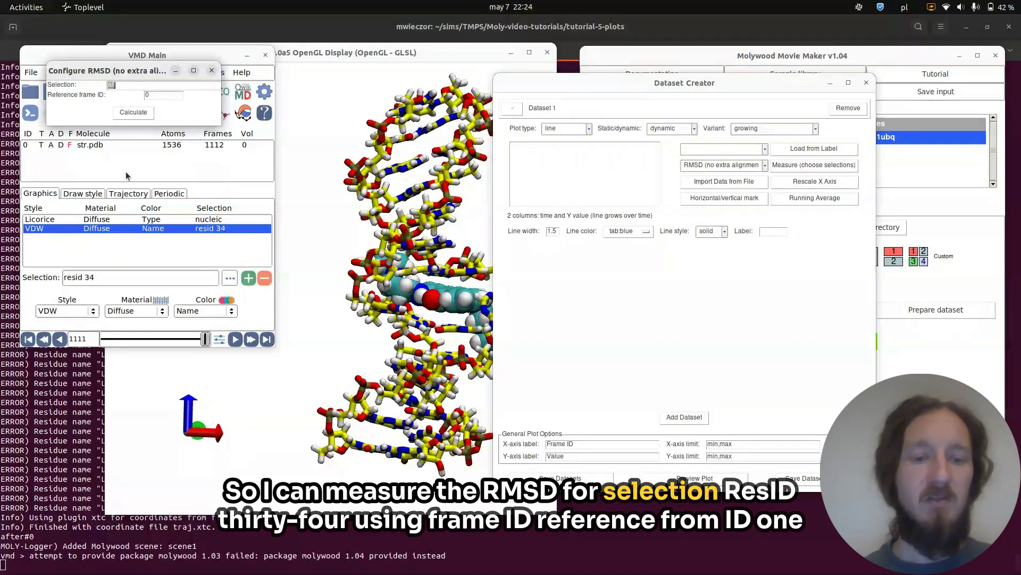
pyautogui.write('resid')
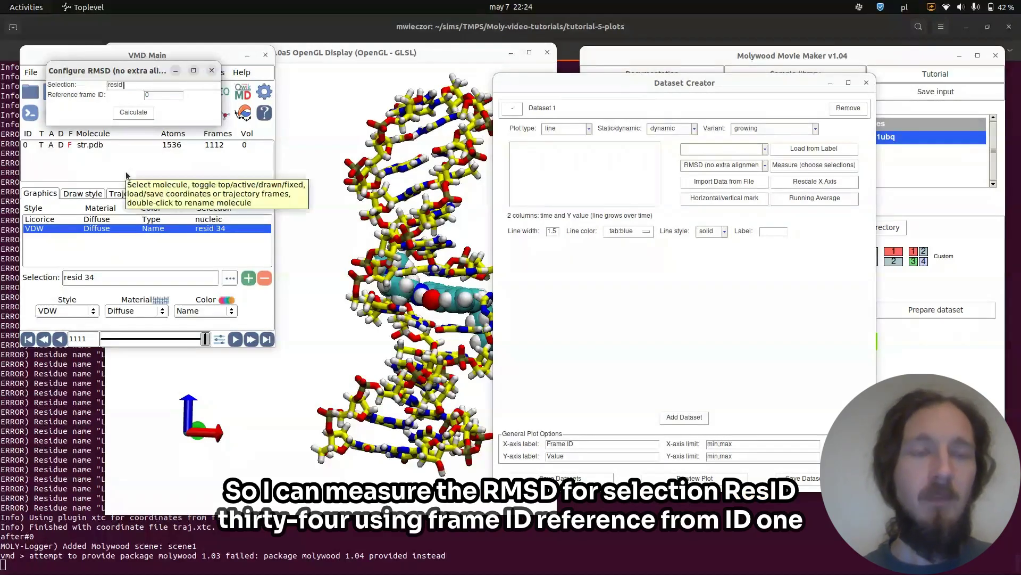
pyautogui.write(' 34')
pyautogui.press('Tab')
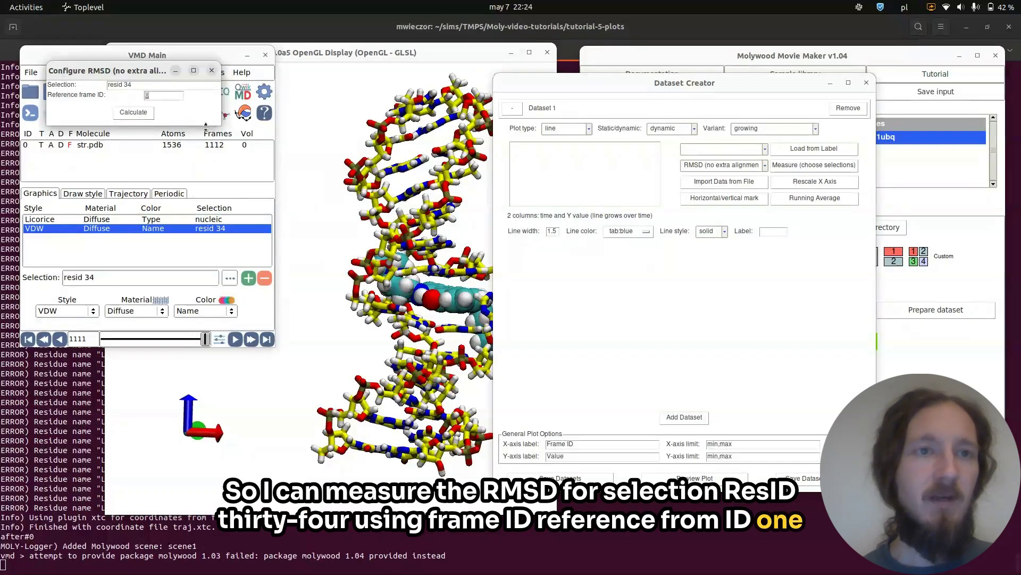
pyautogui.write('1111')
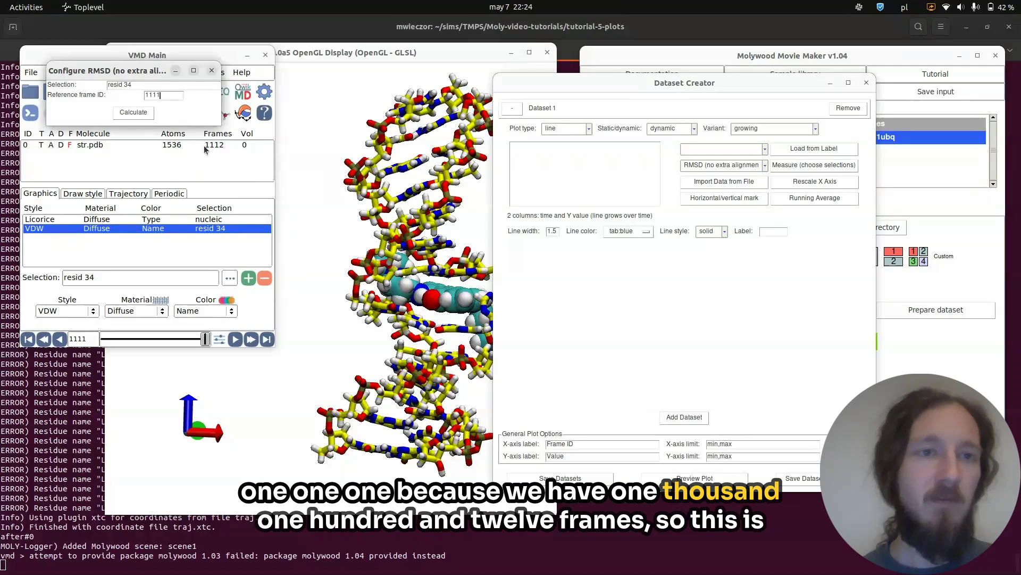
pyautogui.click(137, 113)
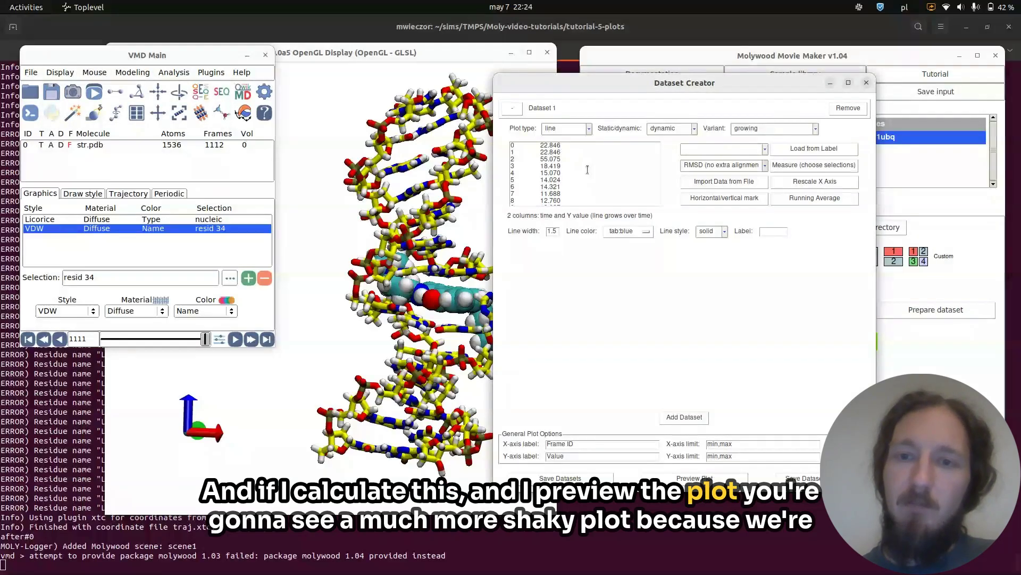
pyautogui.click(668, 479)
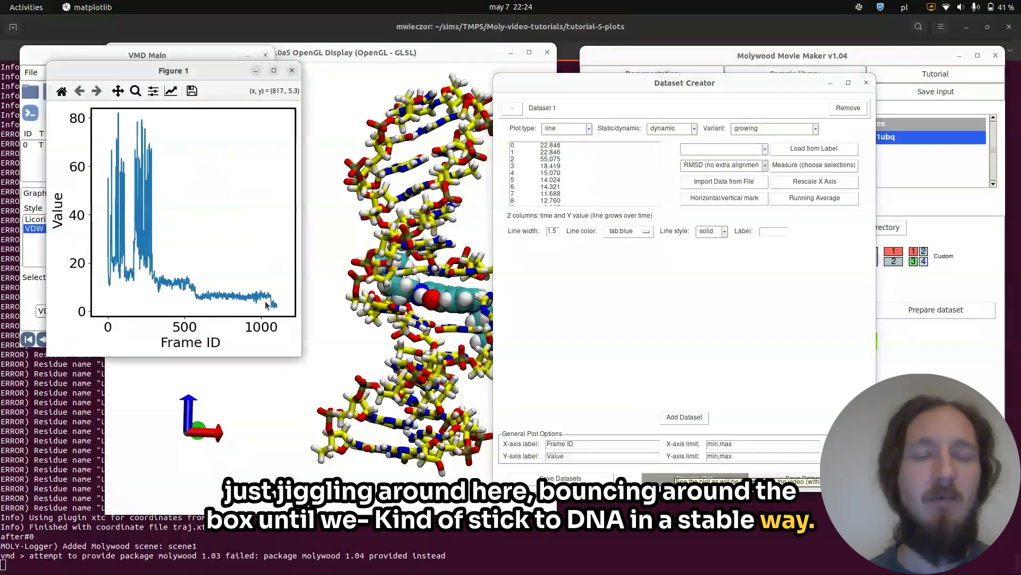
# Set the dataset to static, preview the plot, and close the preview.
pyautogui.click(693, 130)
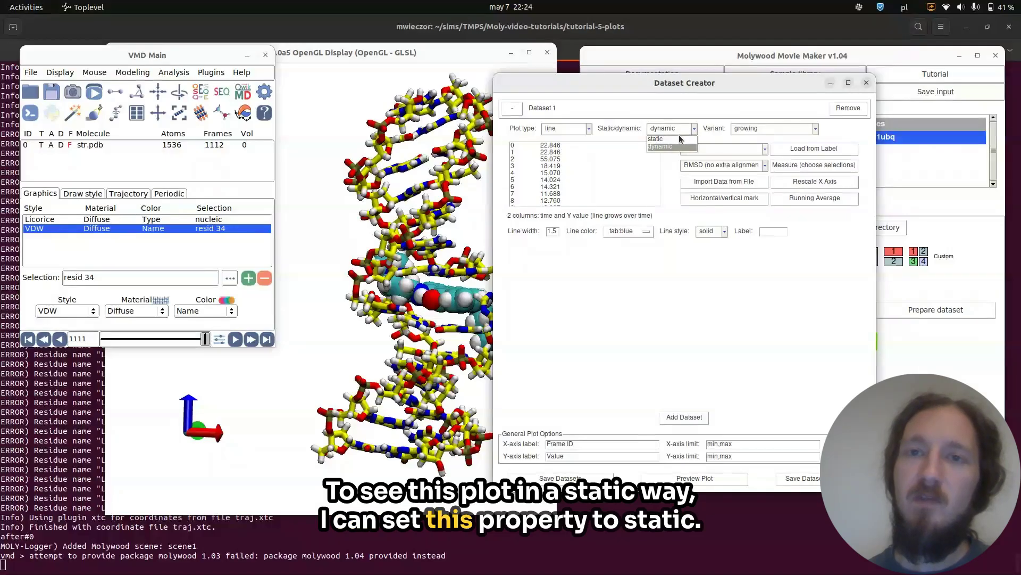
pyautogui.click(657, 139)
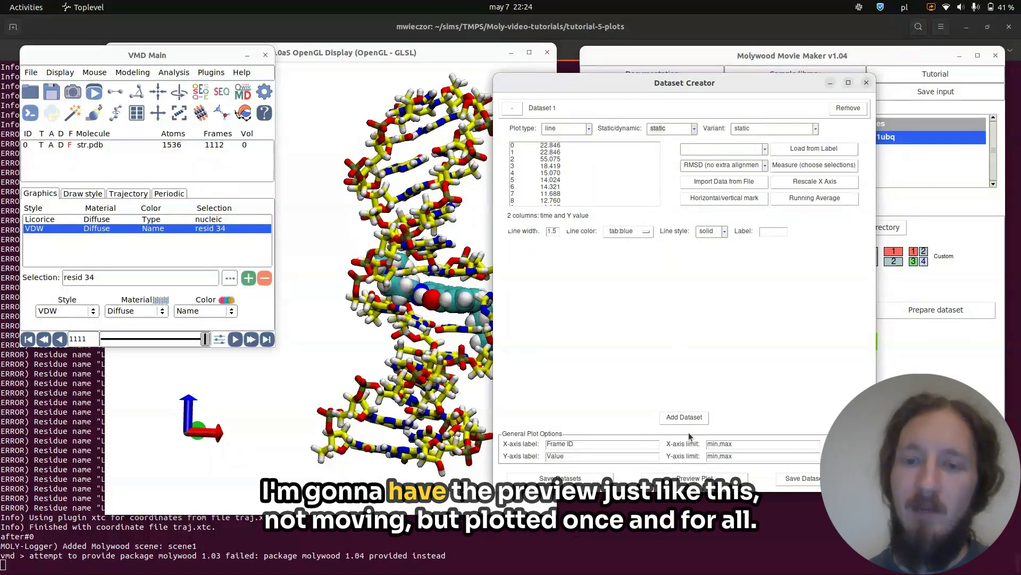
pyautogui.click(684, 478)
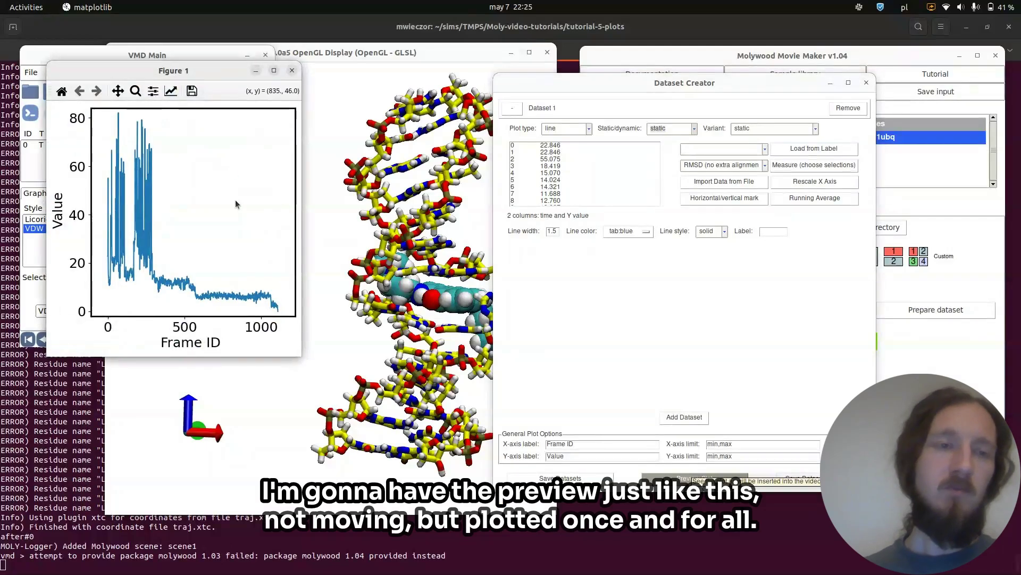
pyautogui.moveTo(206, 70); pyautogui.dragTo(359, 102)
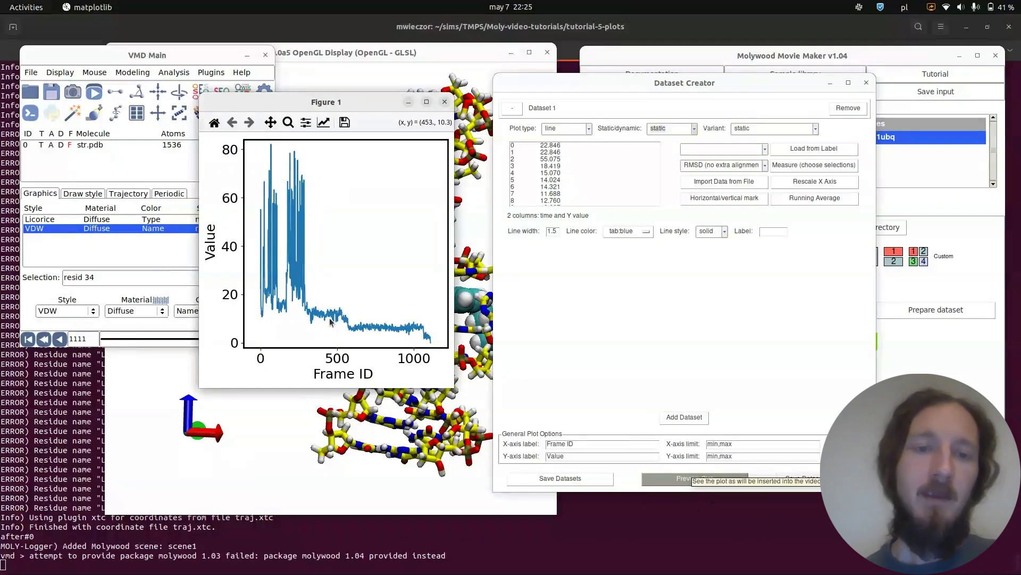
pyautogui.press('q')
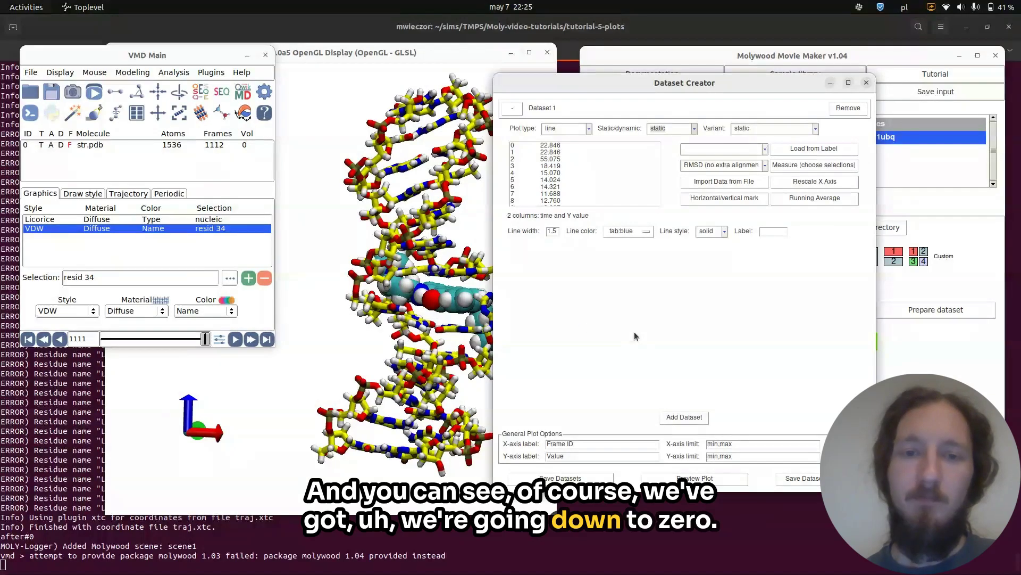
# Set the Y-axis limit to -1,15 and preview the plot.
pyautogui.tripleClick(744, 455)
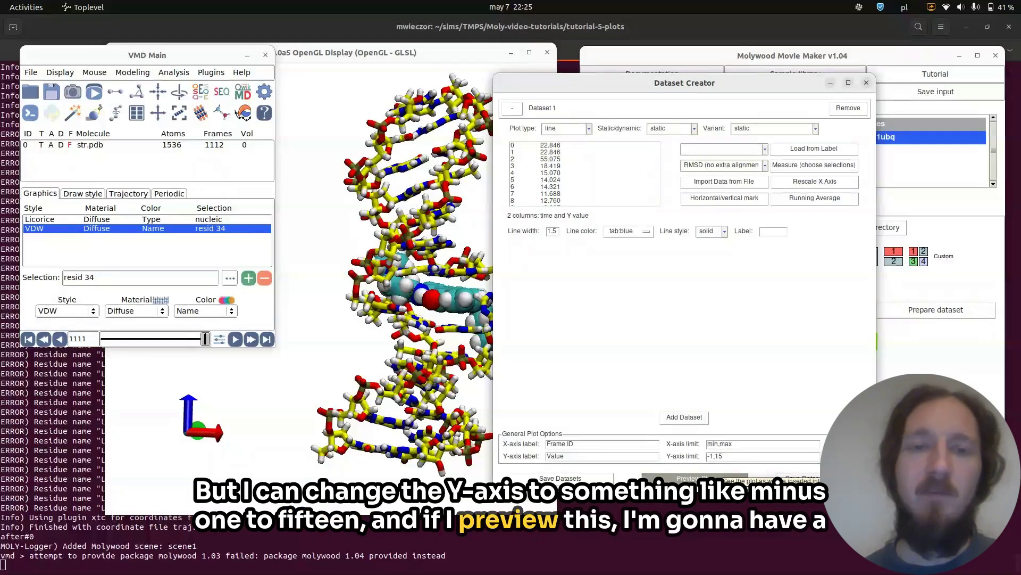
pyautogui.click(703, 479)
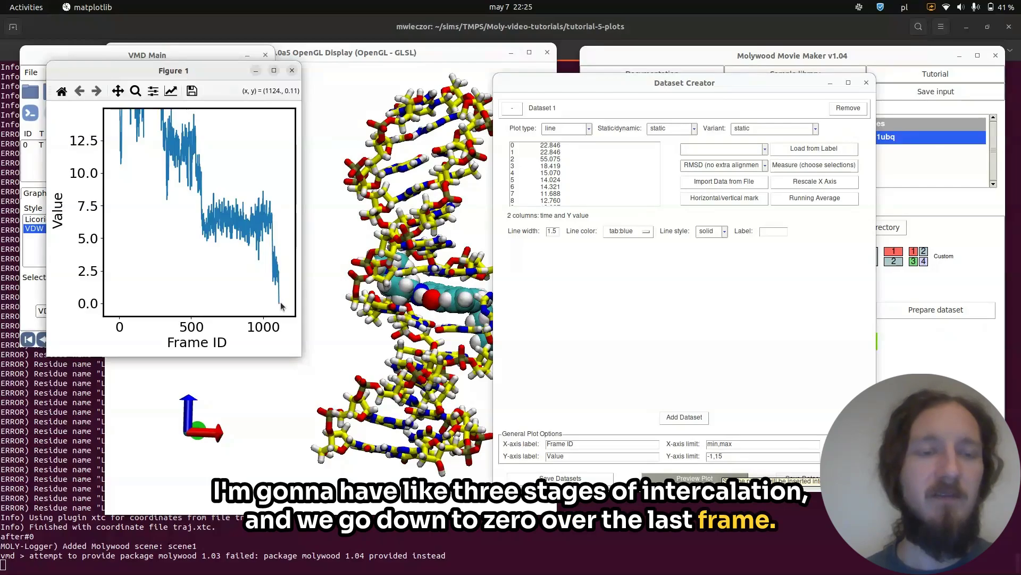
pyautogui.press('q')
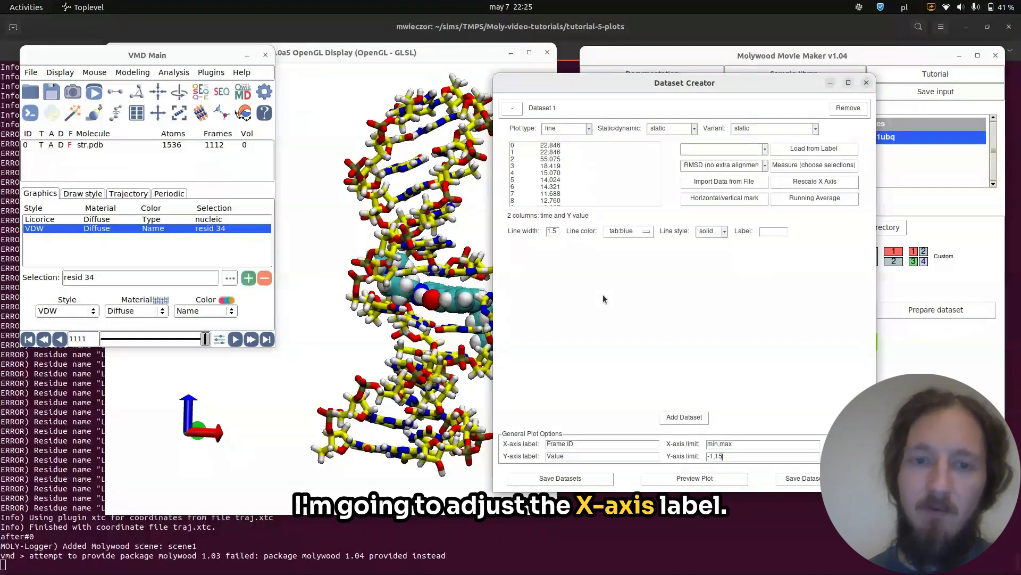
# Label the X-axis "Time [ns]" and the Y-axis "RMSD to bound [A]", then preview the plot.
pyautogui.tripleClick(587, 444)
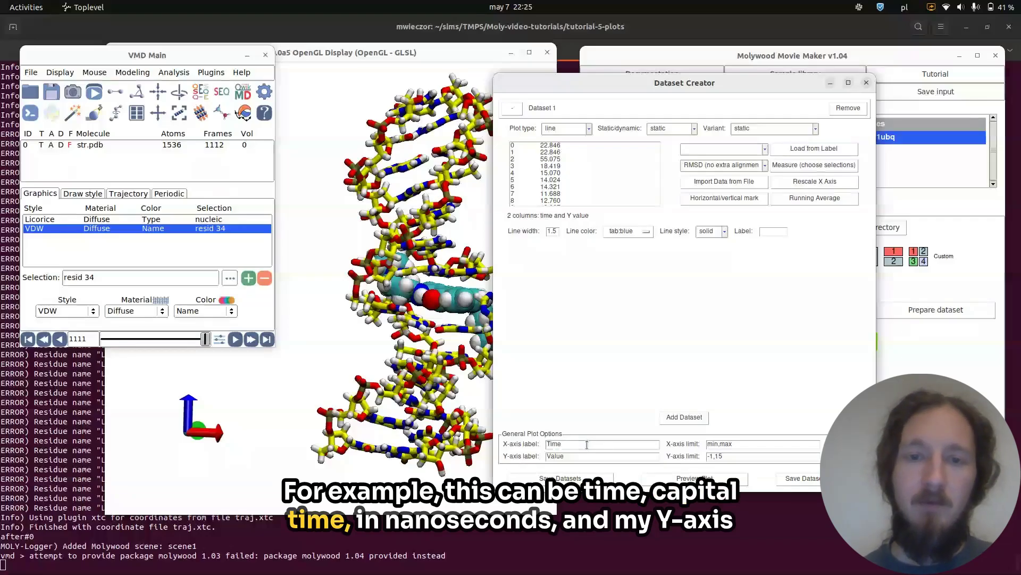
pyautogui.write('Time [ns]')
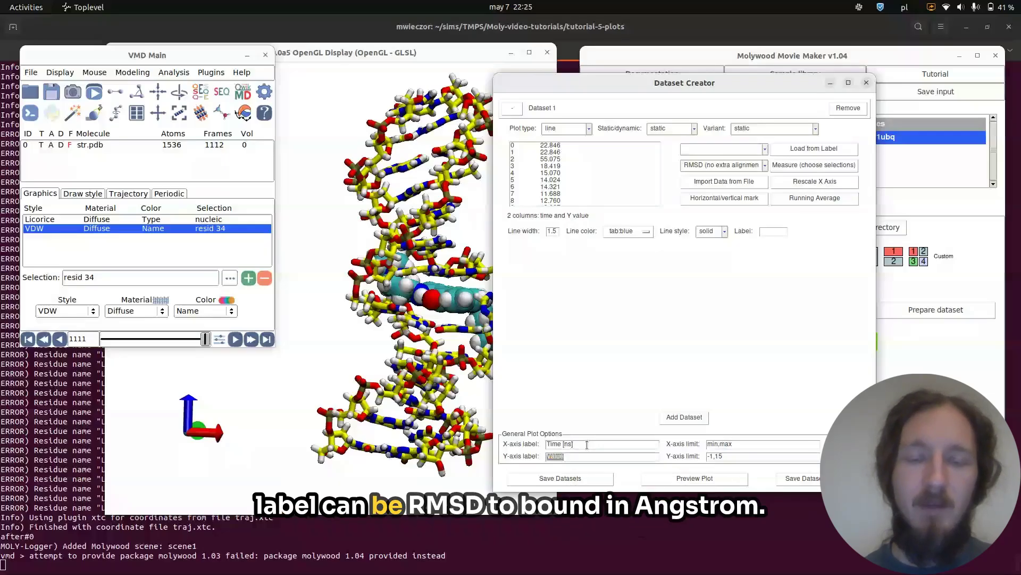
pyautogui.write('RMSD to')
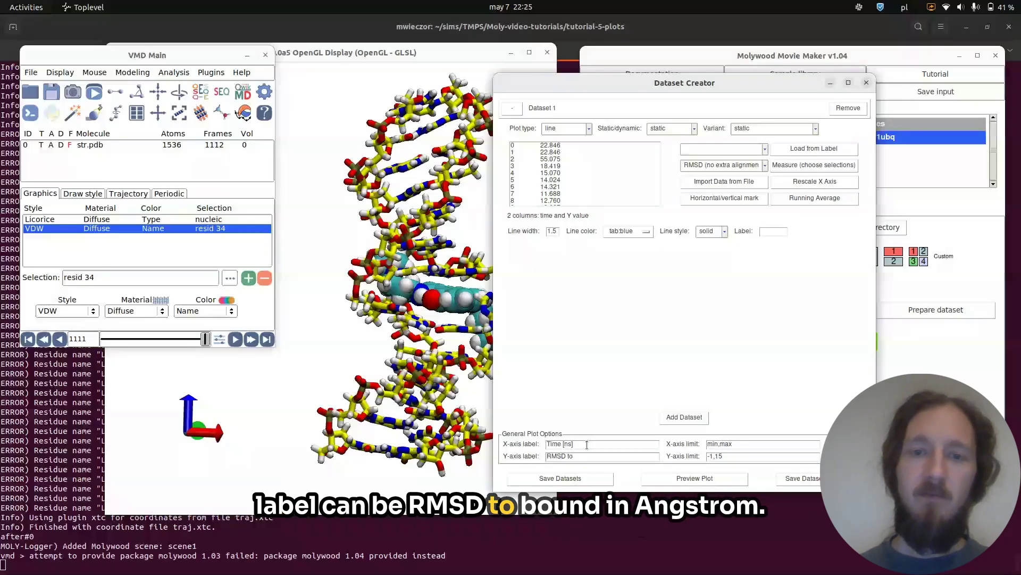
pyautogui.write(' f')
pyautogui.press('BackSpace')
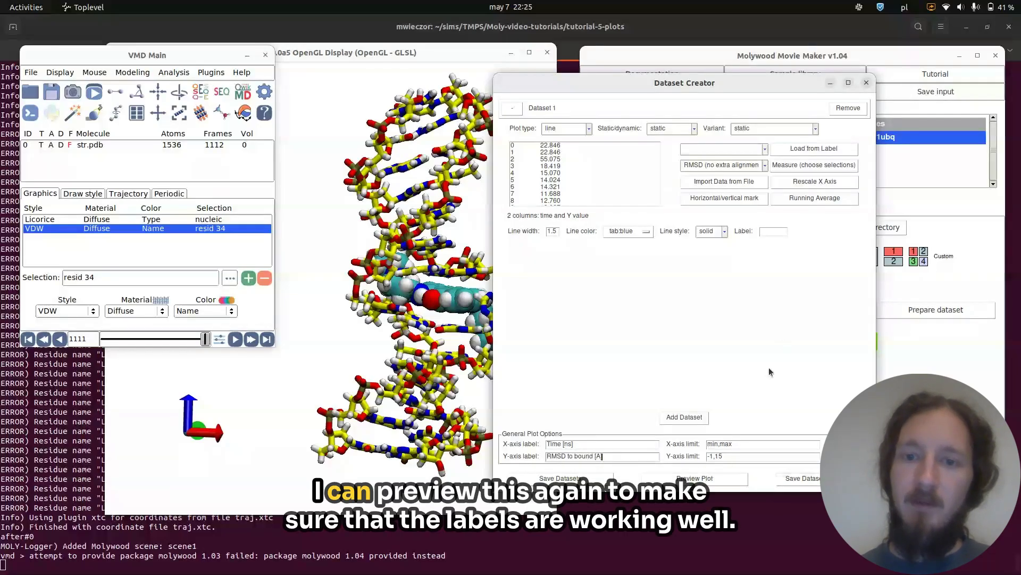
pyautogui.click(708, 483)
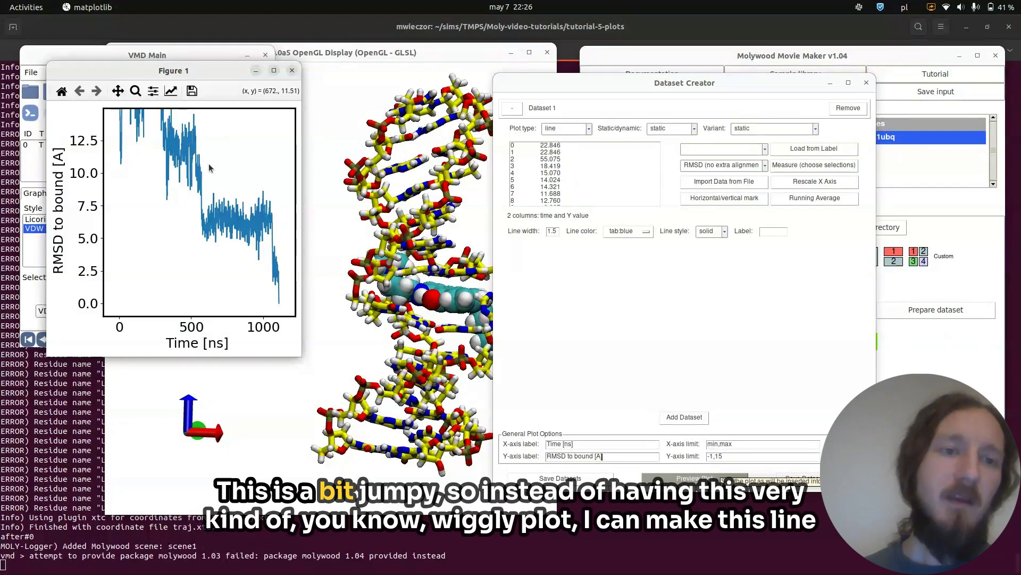
pyautogui.click(292, 70)
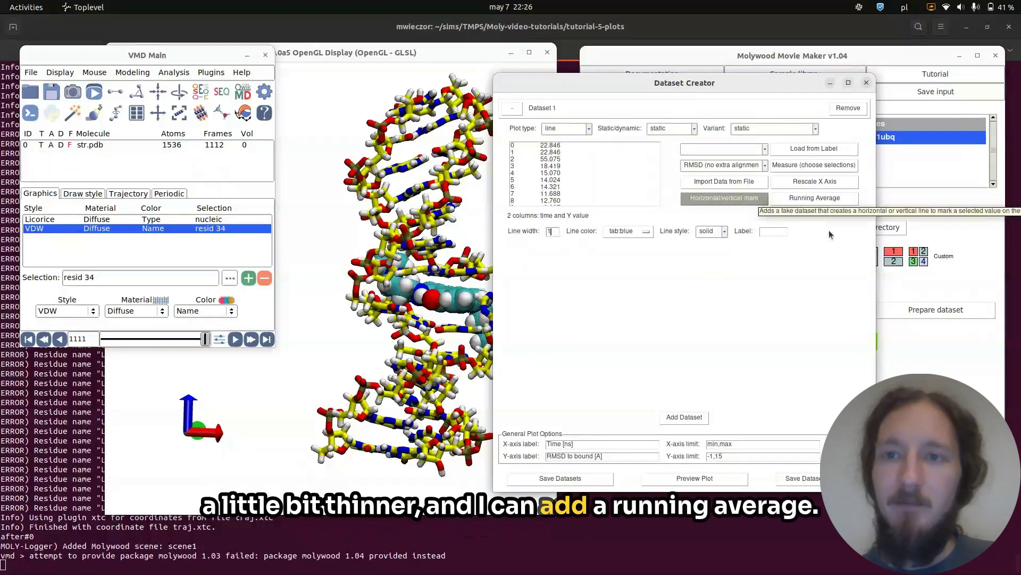
# Add a running average of dataset 1 with a smoothing window of 10 as a new dataset.
pyautogui.click(803, 199)
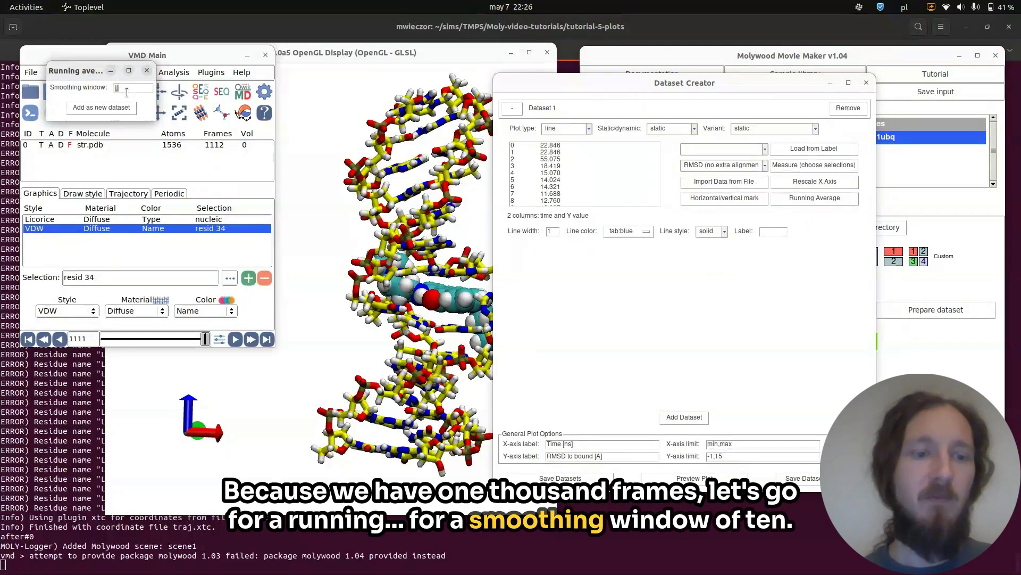
pyautogui.click(101, 108)
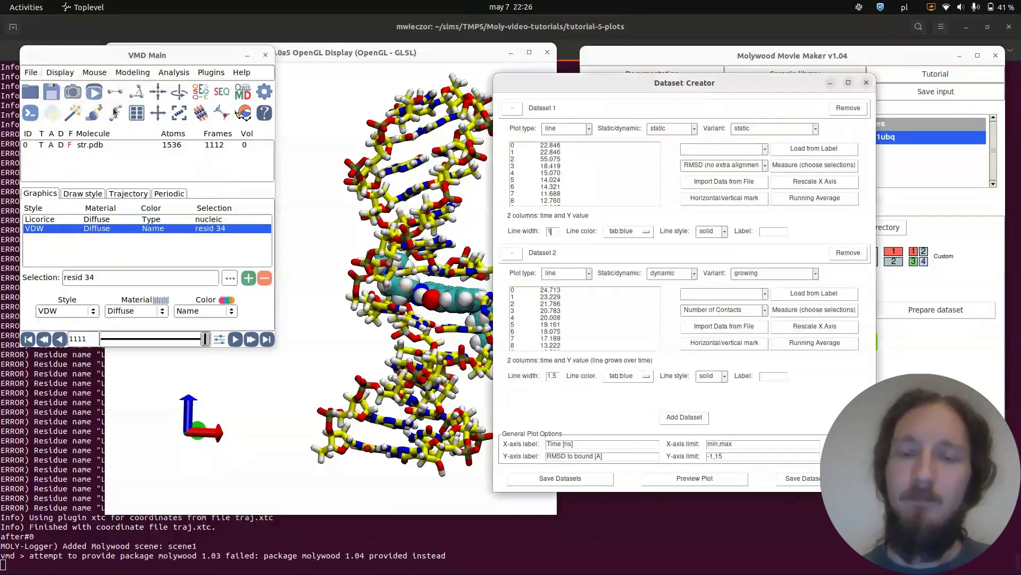
# Set dataset 2's line width to 2.5 and its line color to tab:orange.
pyautogui.doubleClick(552, 373)
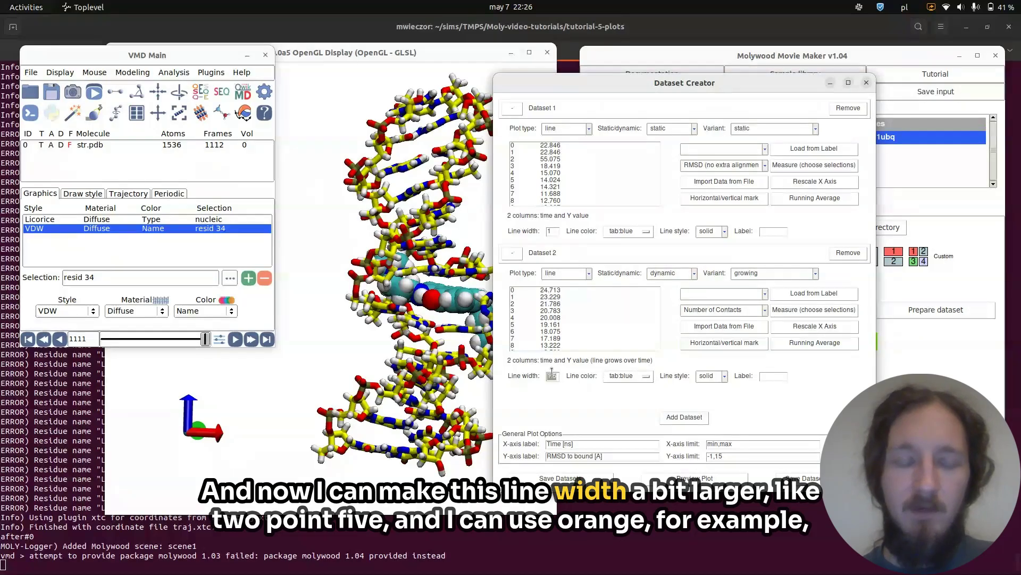
pyautogui.write('2.5')
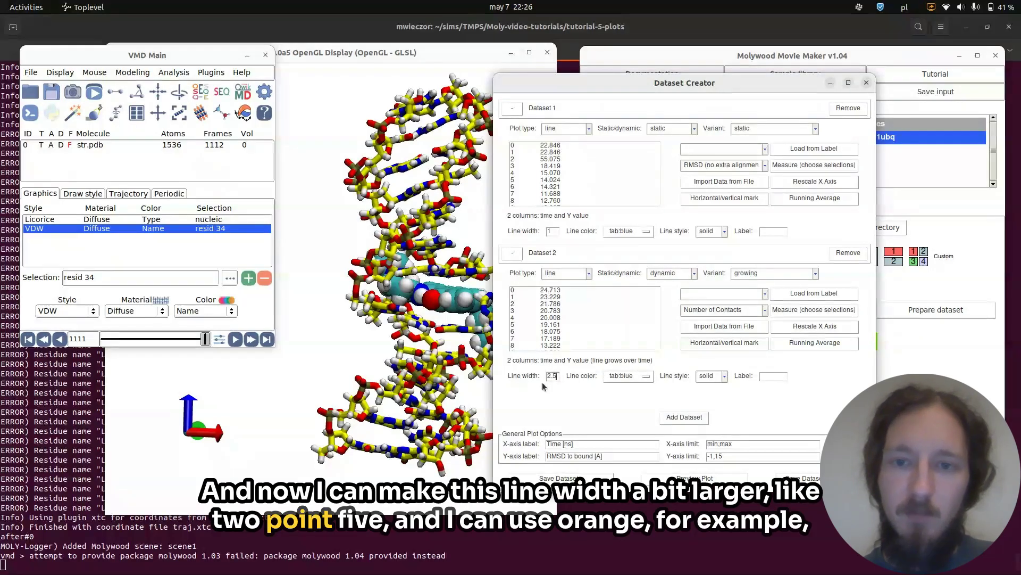
pyautogui.click(634, 379)
pyautogui.moveTo(647, 424)
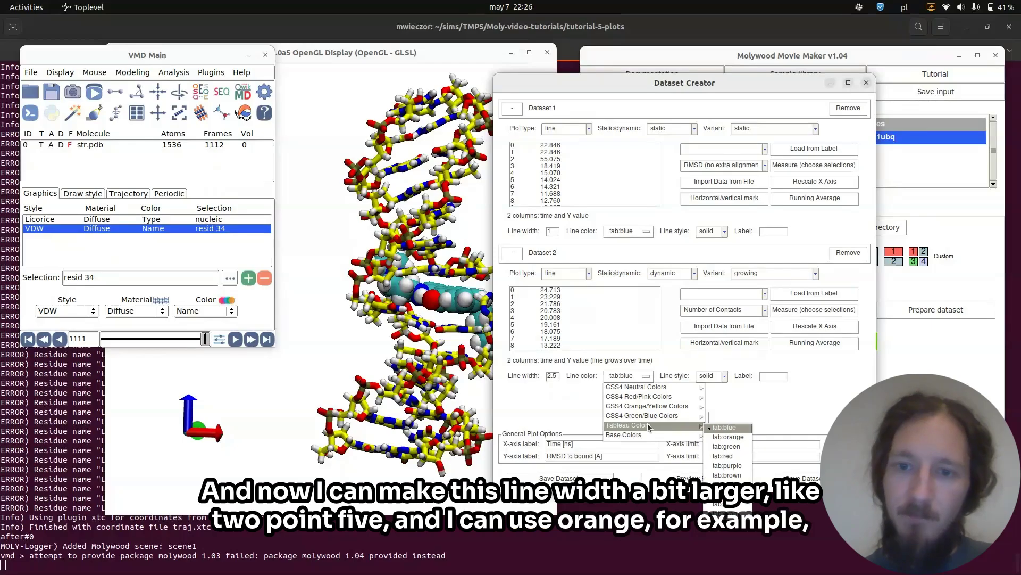
pyautogui.click(726, 437)
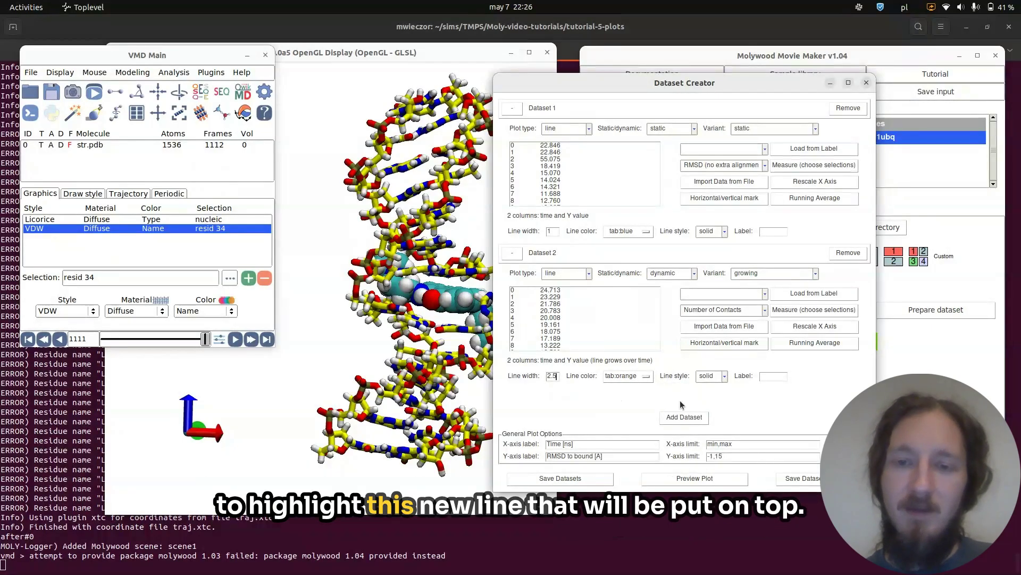
# Switch dataset 2 to static, preview the plot, and close the preview.
pyautogui.click(673, 273)
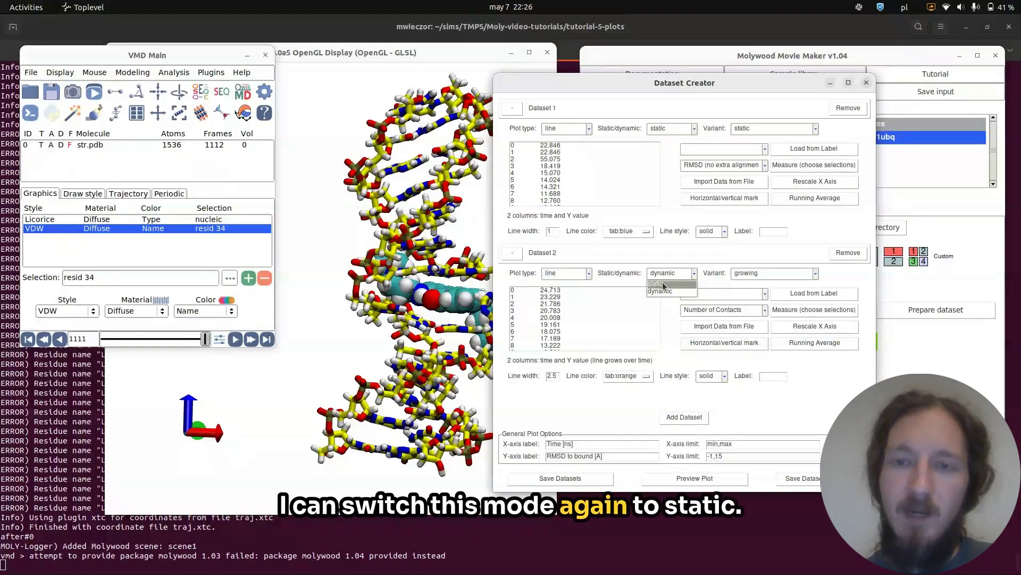
pyautogui.click(662, 283)
pyautogui.click(685, 477)
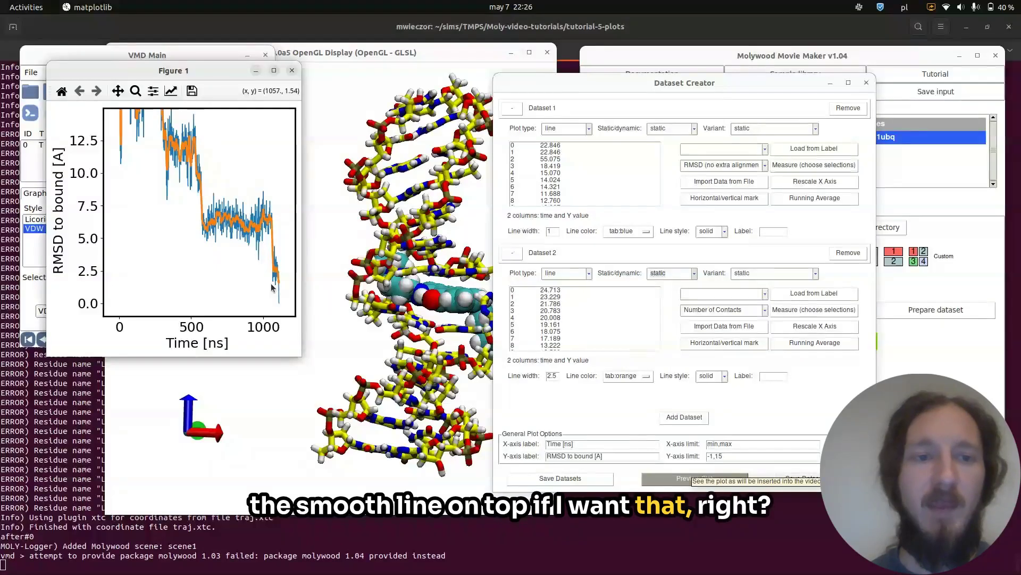
pyautogui.press('q')
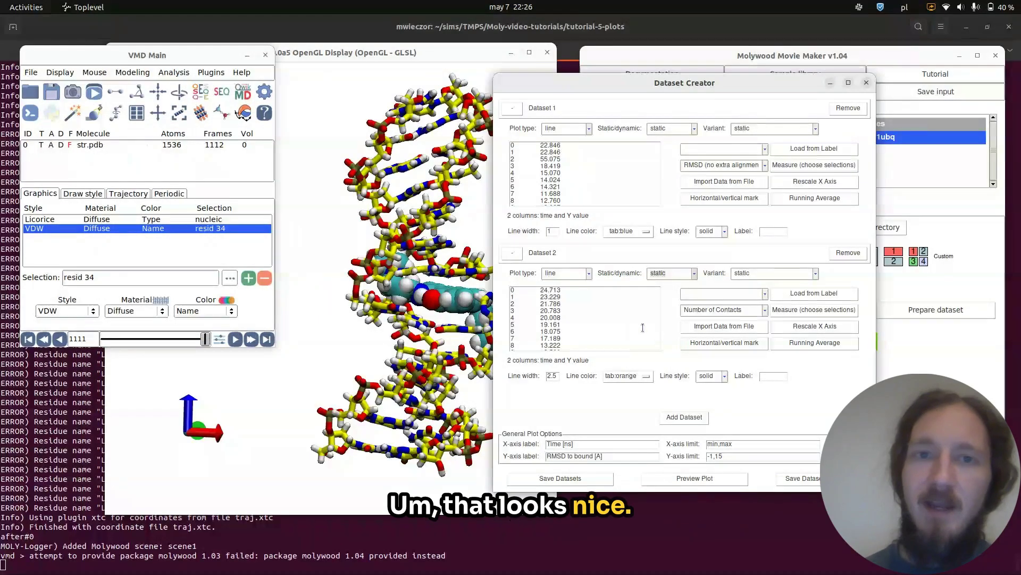
# Collapse dataset 1 and add a running average of dataset 2 with a smoothing window of 0 as a new dataset.
pyautogui.click(514, 114)
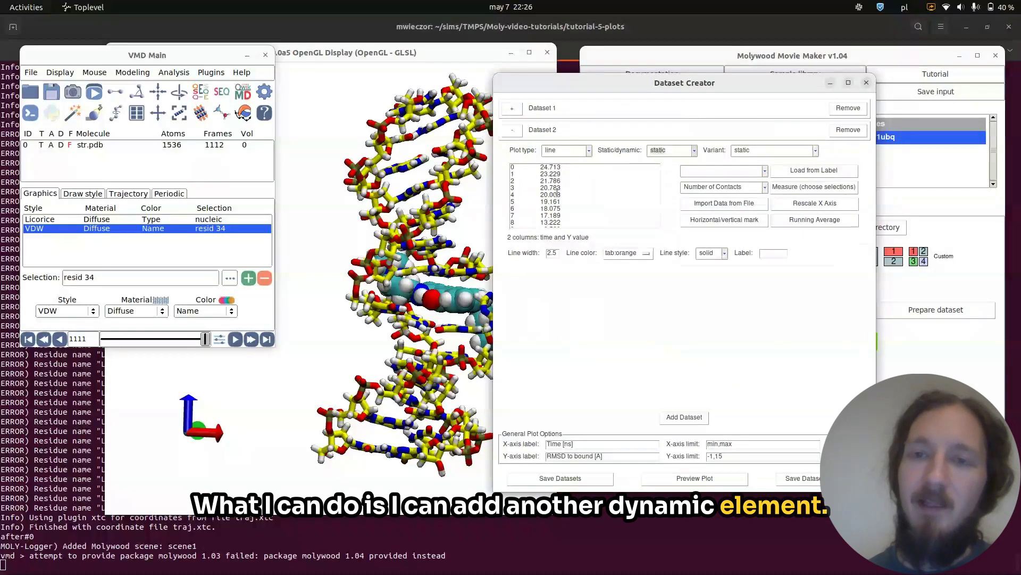
pyautogui.click(831, 223)
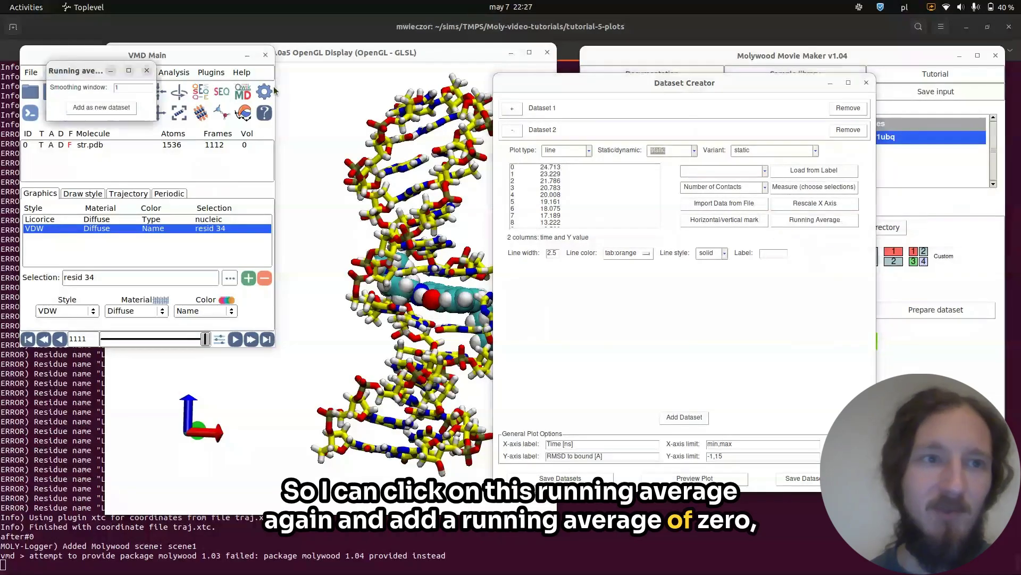
pyautogui.doubleClick(135, 89)
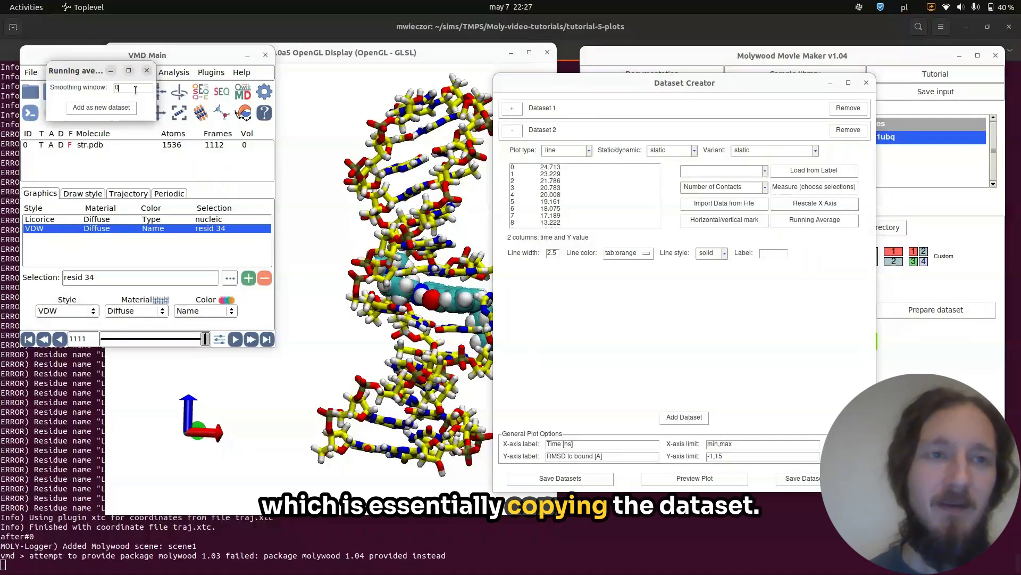
pyautogui.write('0')
pyautogui.click(101, 108)
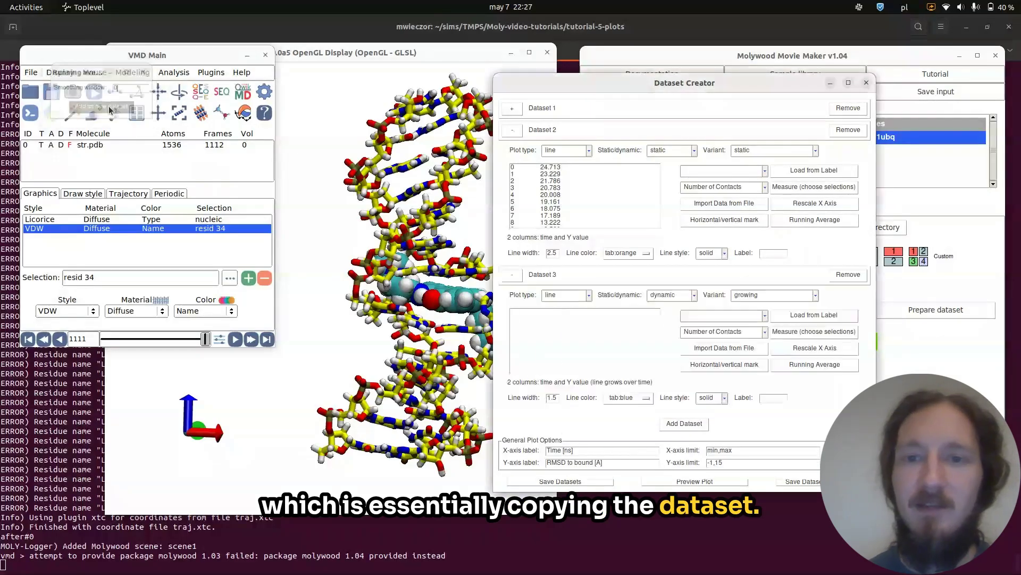
# Try the bar and contour plot types on dataset 3, reviewing each type's variants.
pyautogui.click(589, 296)
pyautogui.click(589, 296)
pyautogui.click(589, 298)
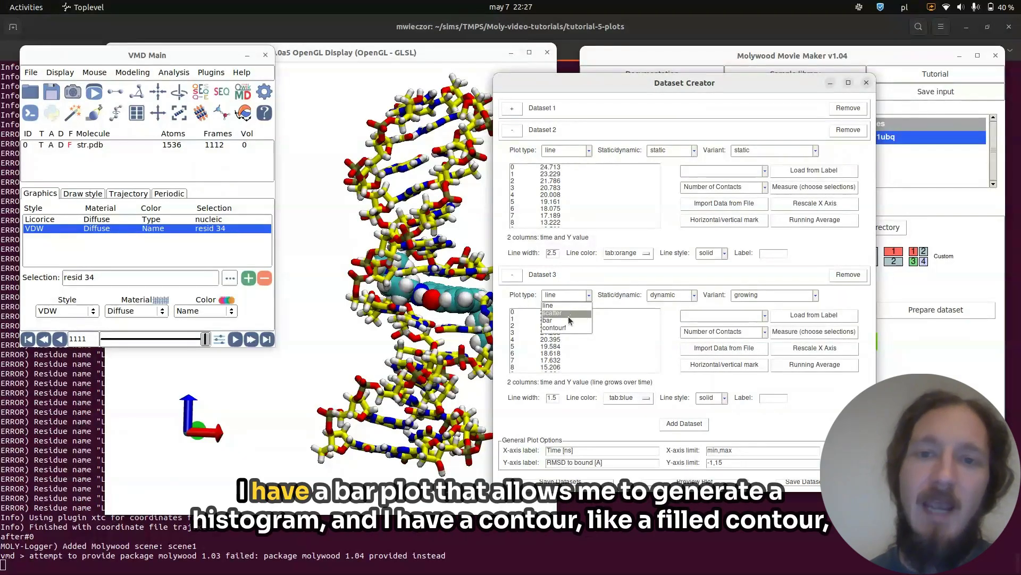
pyautogui.click(567, 320)
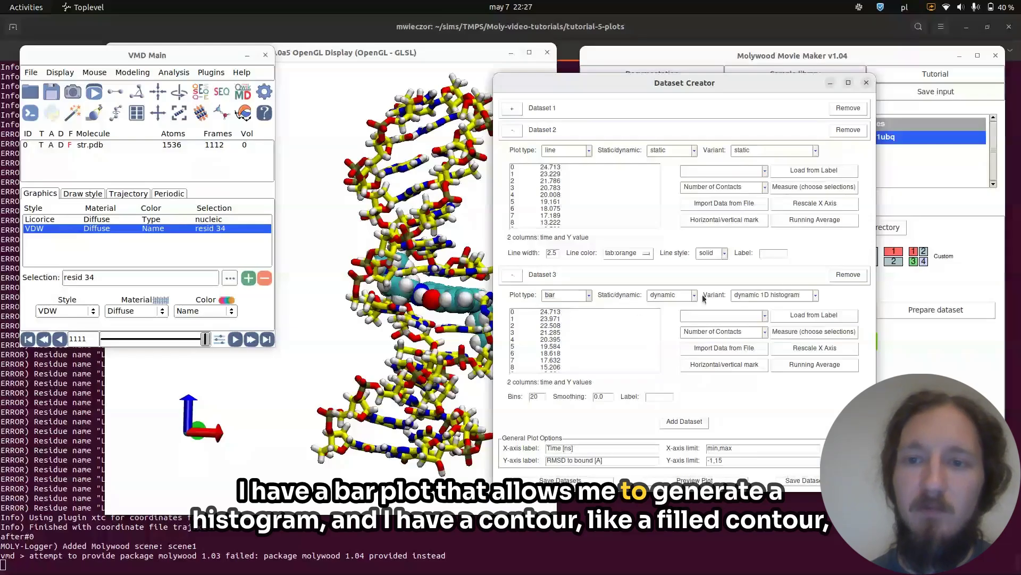
pyautogui.click(786, 297)
pyautogui.click(786, 303)
pyautogui.click(589, 295)
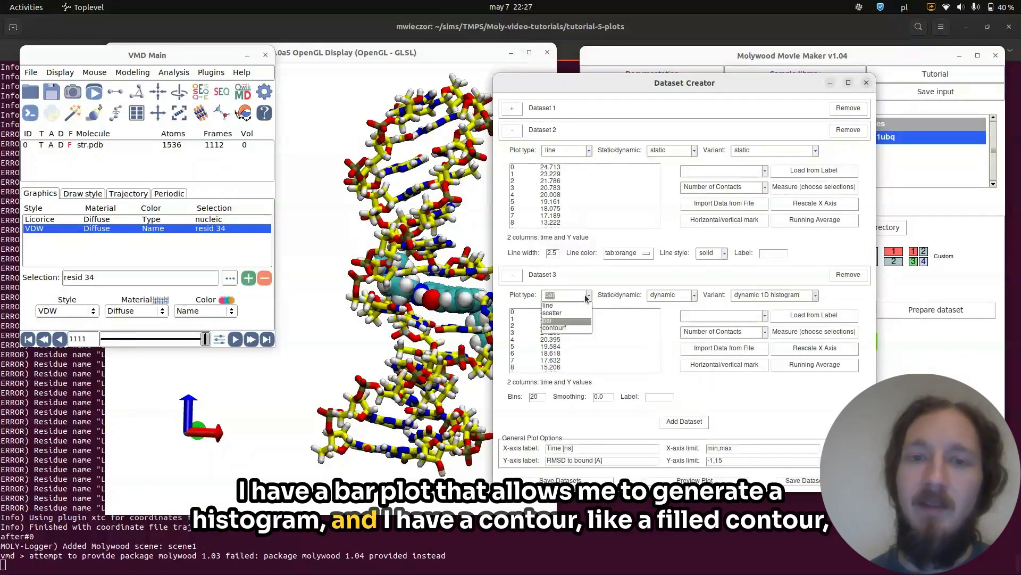
pyautogui.click(563, 328)
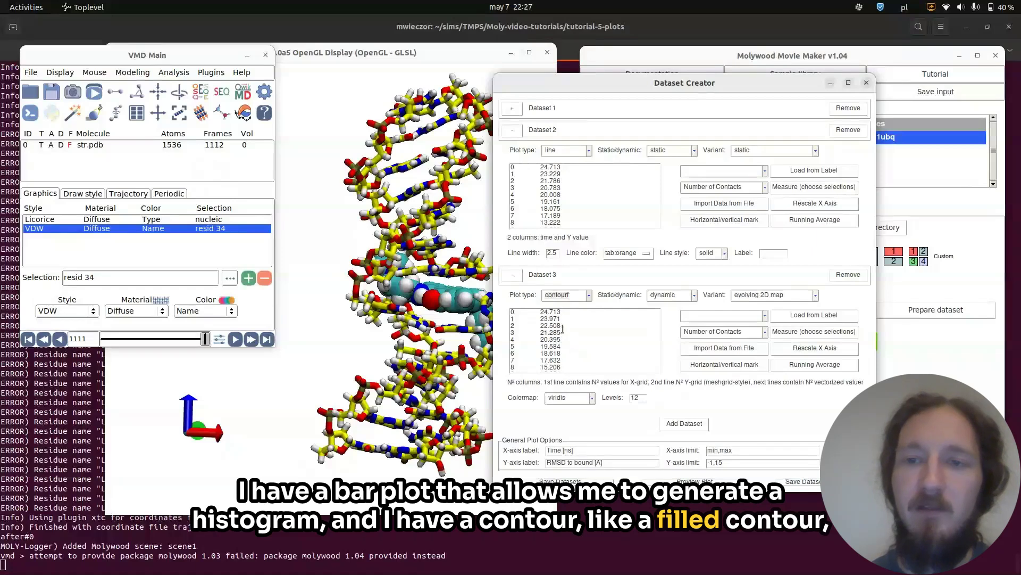
pyautogui.click(790, 297)
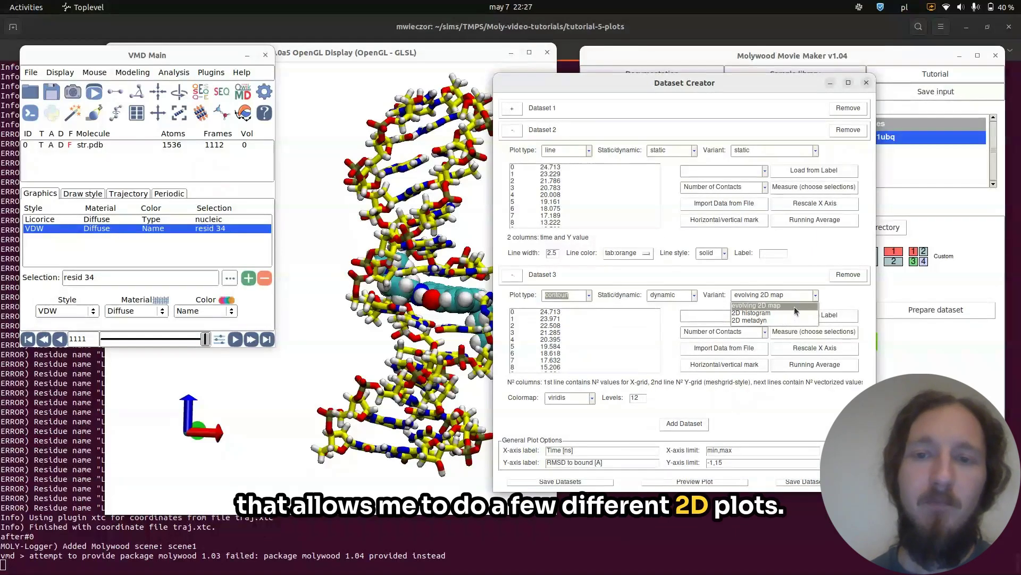
pyautogui.click(619, 299)
# Switch dataset 3 to a line plot with the 1D metadyn variant.
pyautogui.click(580, 296)
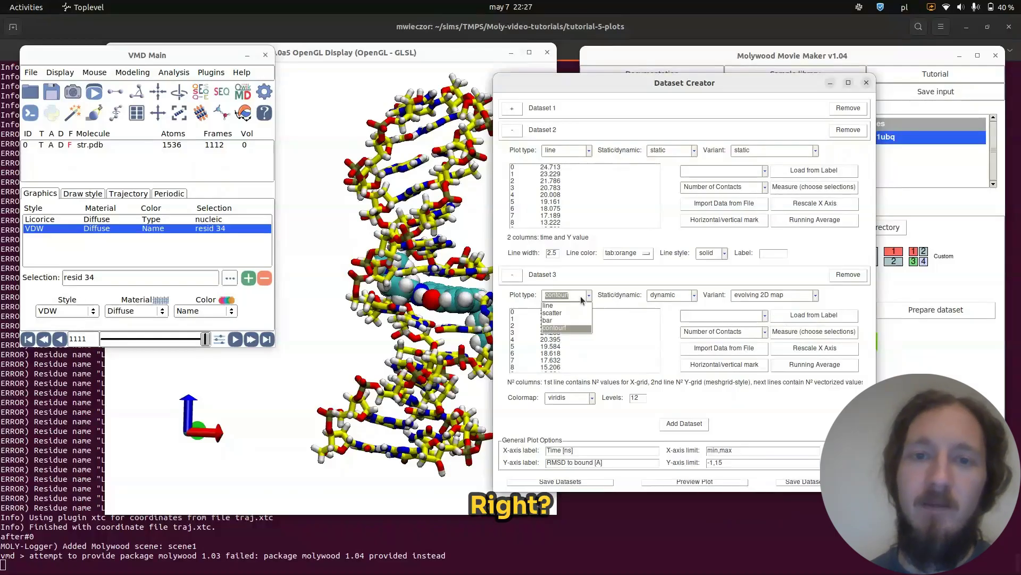
pyautogui.click(557, 313)
pyautogui.click(578, 297)
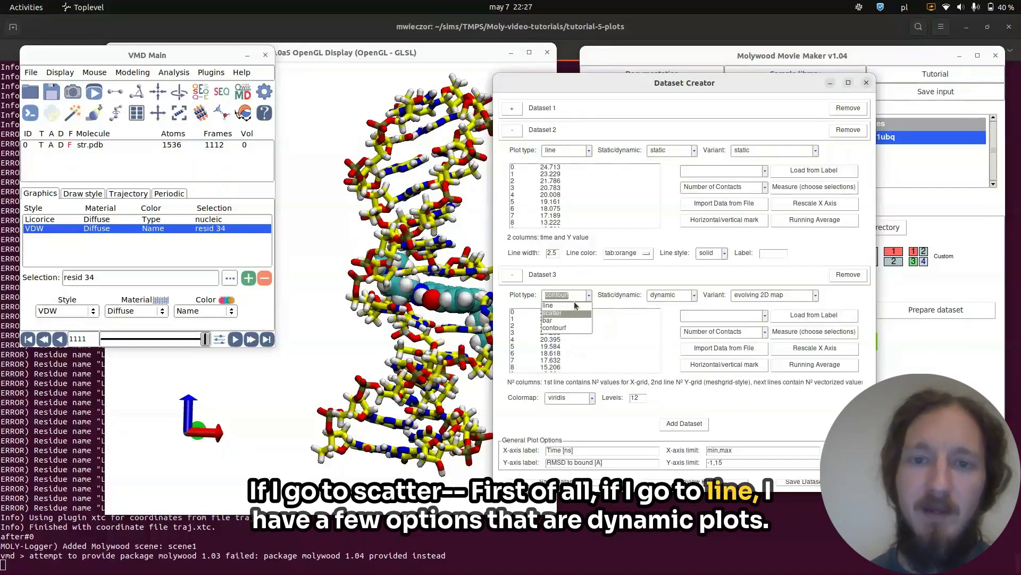
pyautogui.click(565, 308)
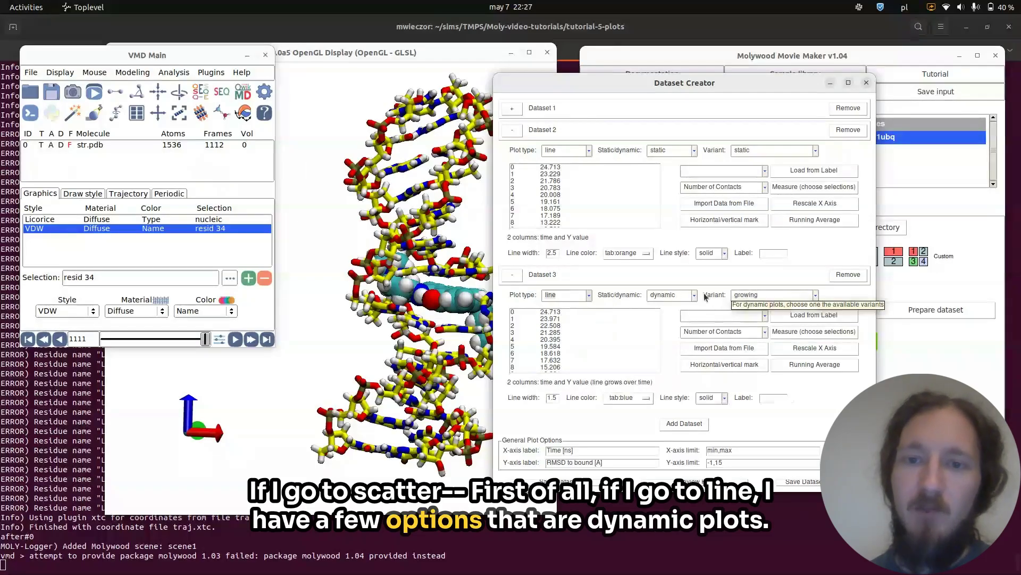
pyautogui.click(790, 295)
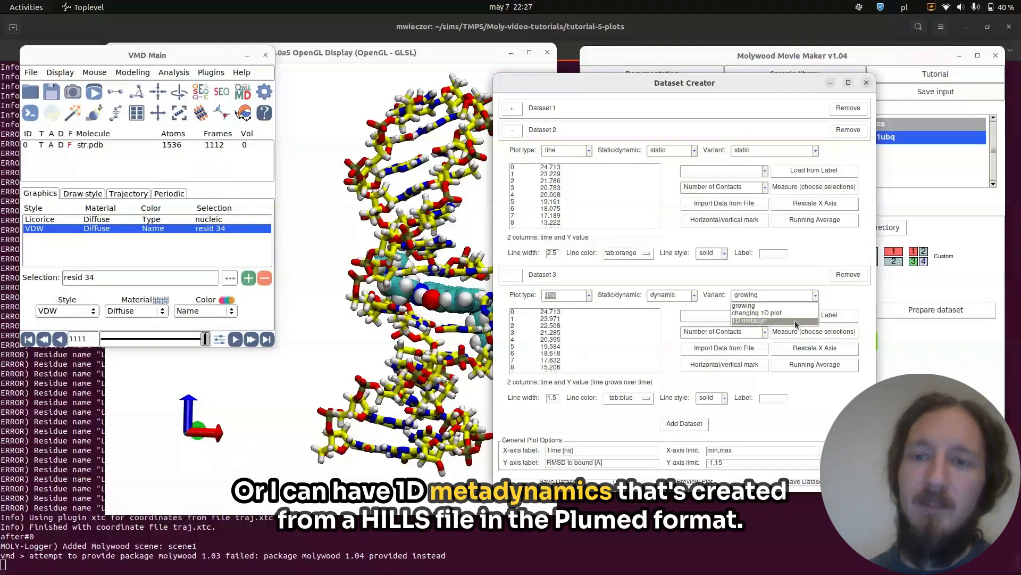
pyautogui.click(794, 320)
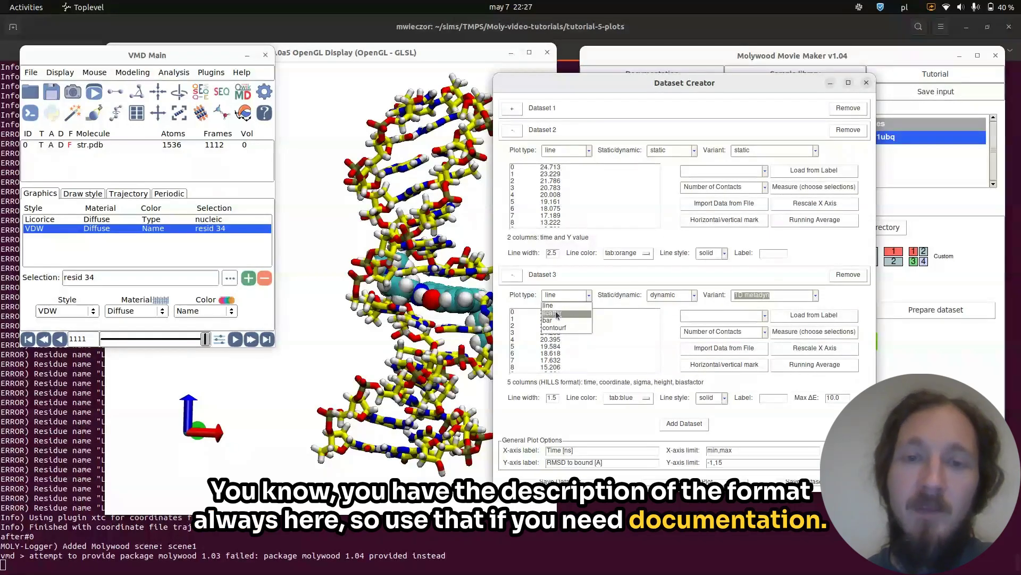
# Set dataset 3 to a scatter plot with the moving 1D variant.
pyautogui.click(553, 313)
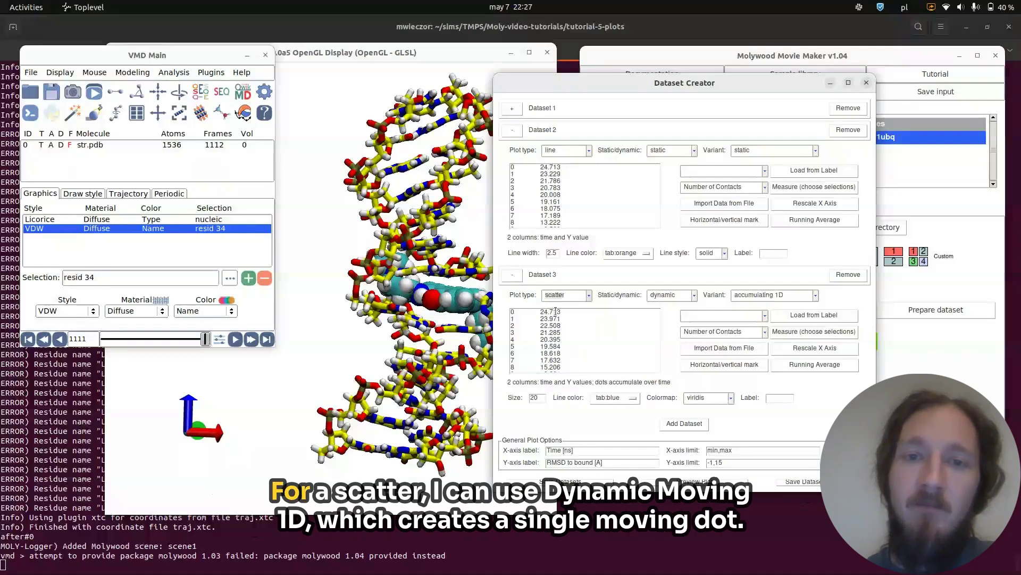
pyautogui.click(748, 296)
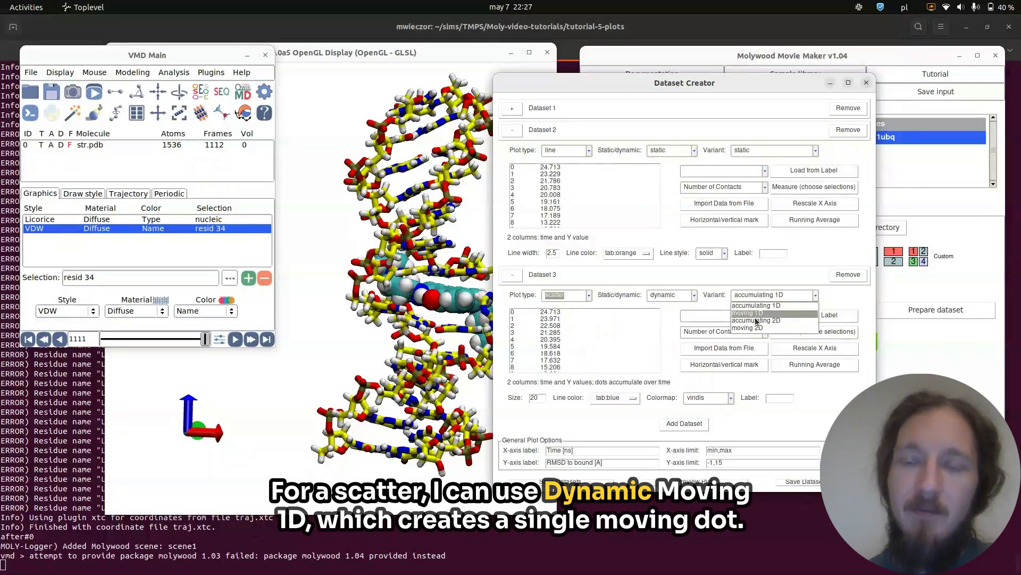
pyautogui.click(768, 315)
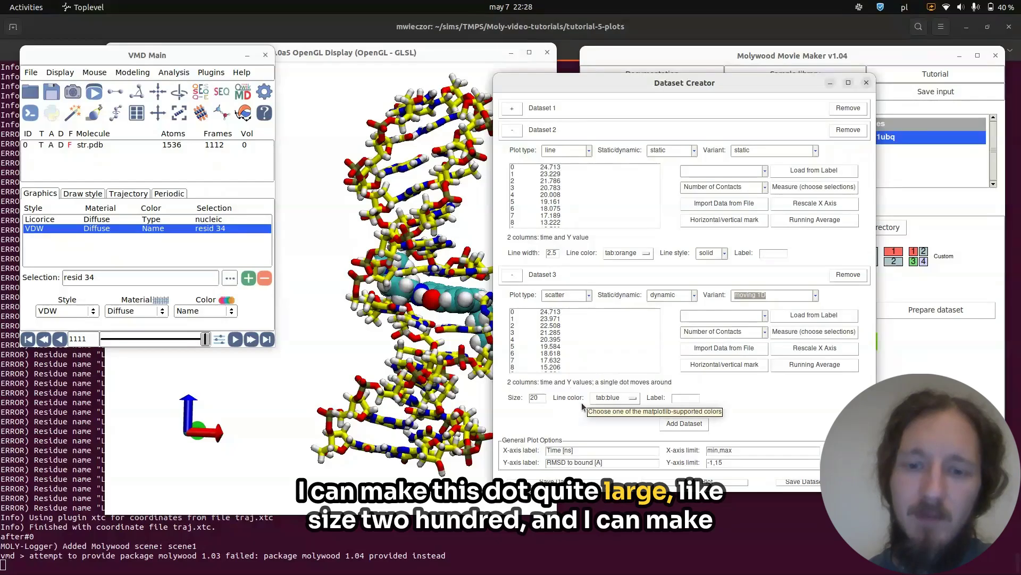
# Set dataset 3's dot size to 200 and its color to crimson, then preview the plot.
pyautogui.press('BackSpace')
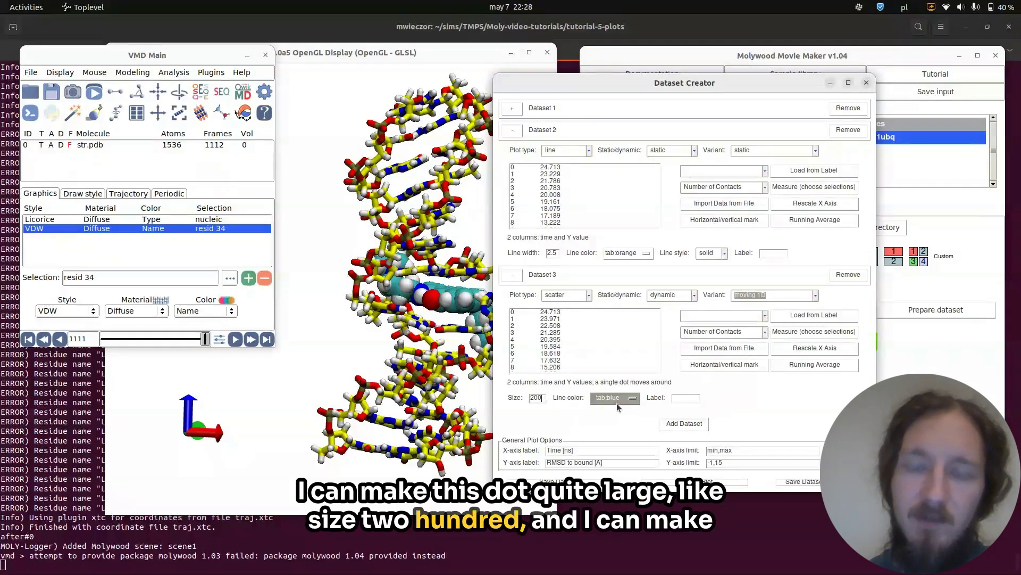
pyautogui.click(617, 402)
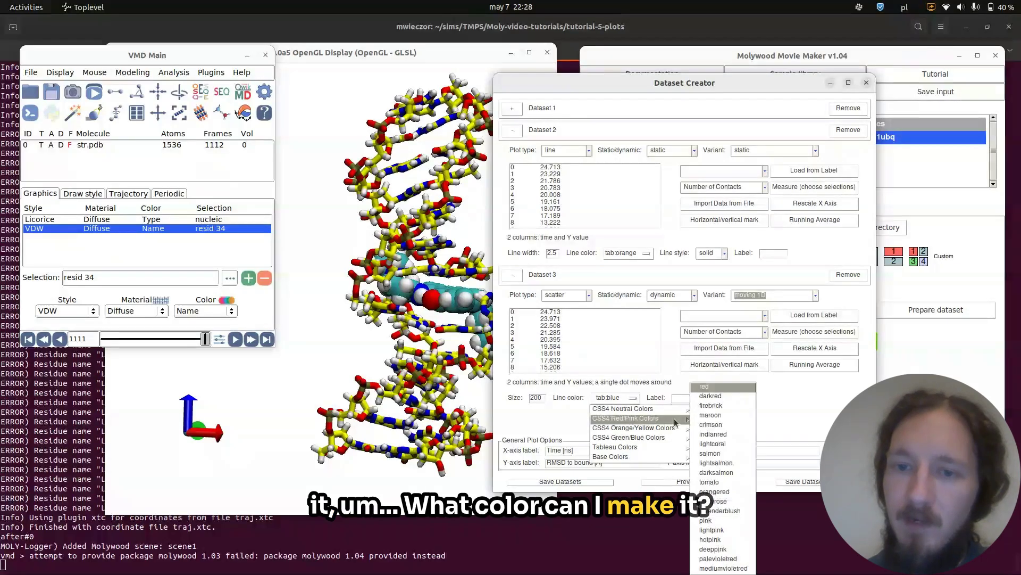
pyautogui.moveTo(652, 420)
pyautogui.click(719, 426)
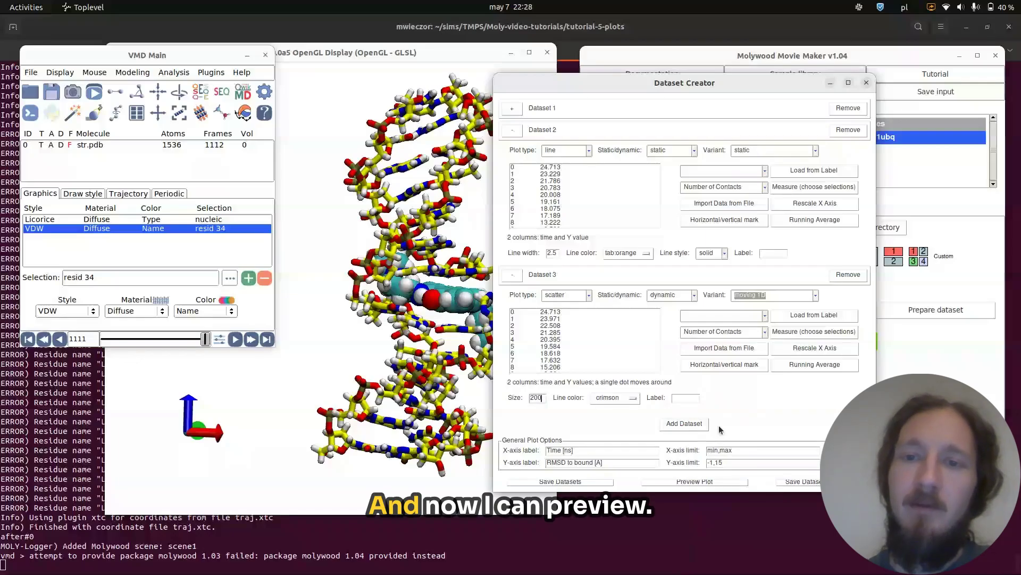
pyautogui.click(683, 484)
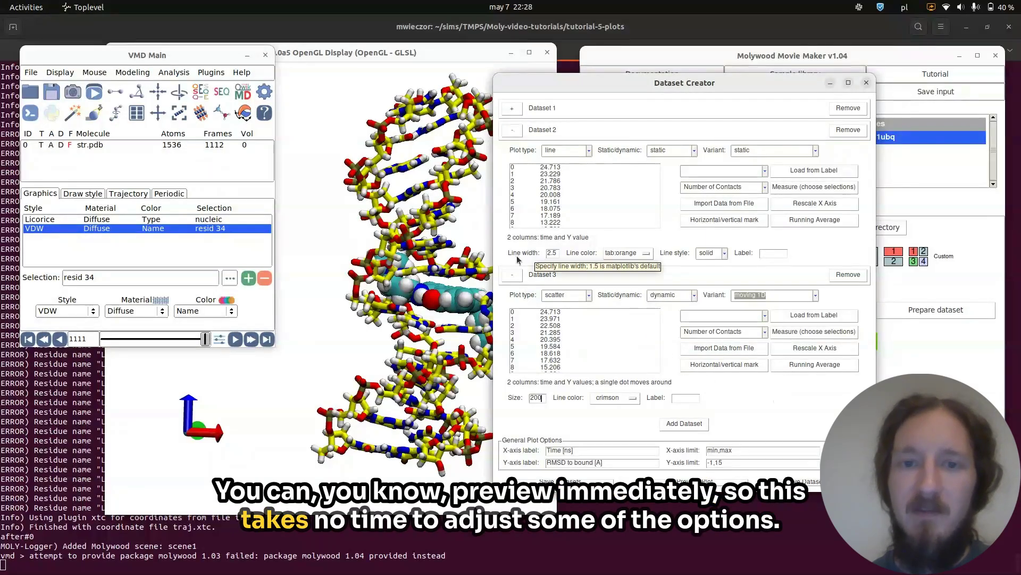
# Collapse dataset 3 and open, then close, the Rescale X Axis dialog for dataset 2.
pyautogui.click(512, 274)
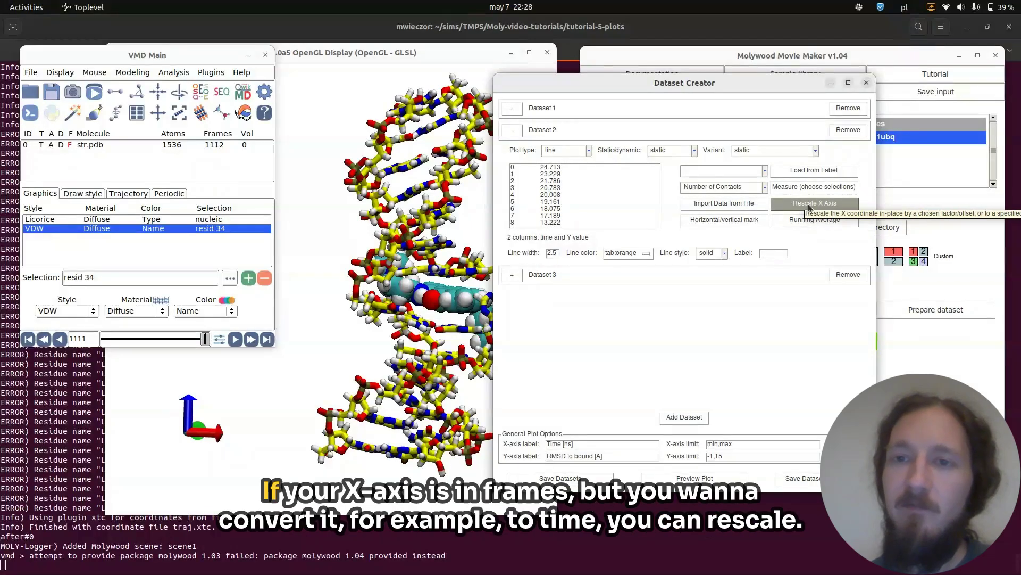
pyautogui.click(838, 208)
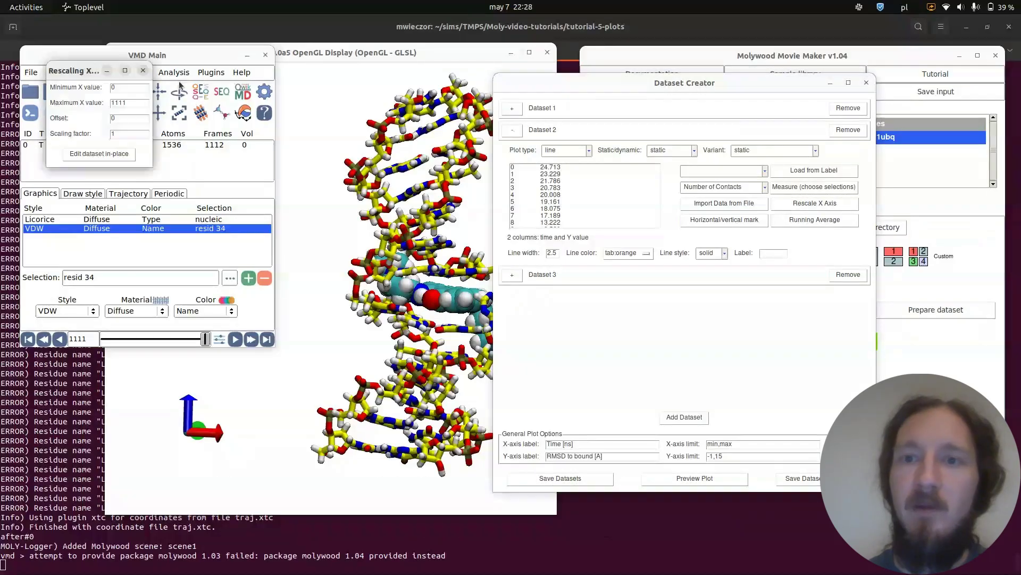
pyautogui.click(142, 71)
# Open and close the horizontal/vertical mark dialog, then collapse dataset 2.
pyautogui.click(714, 228)
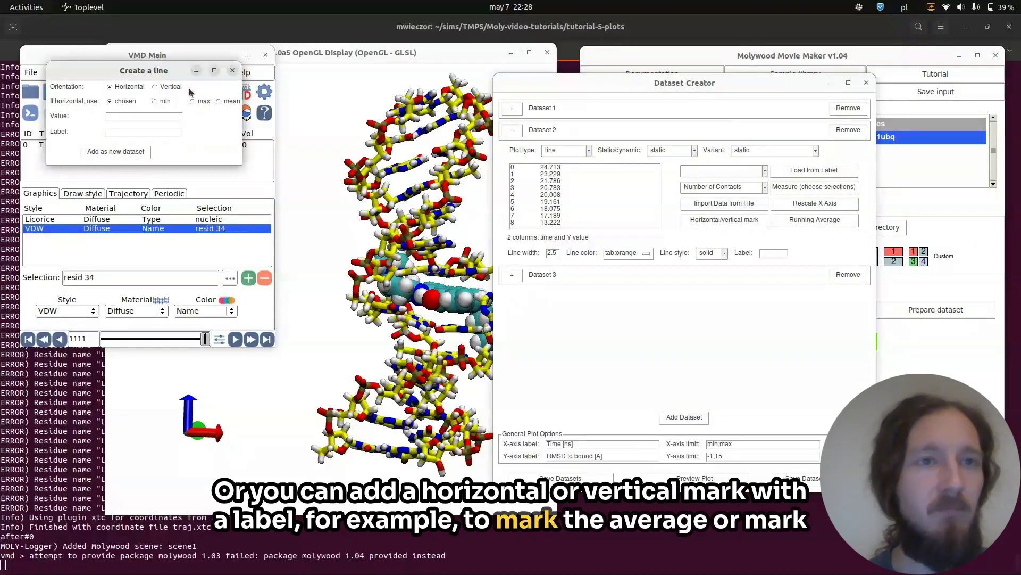
pyautogui.click(233, 72)
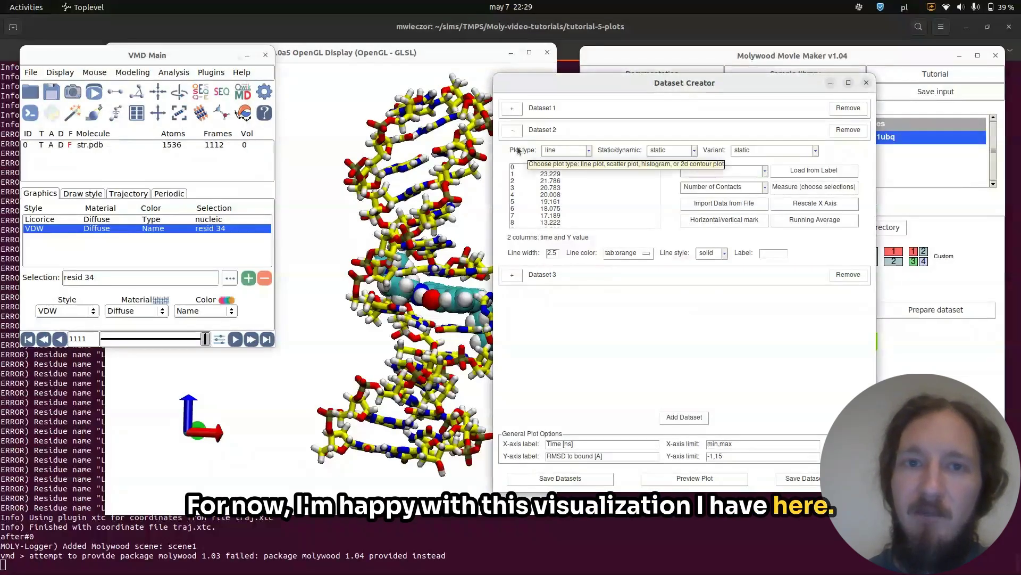
pyautogui.click(513, 131)
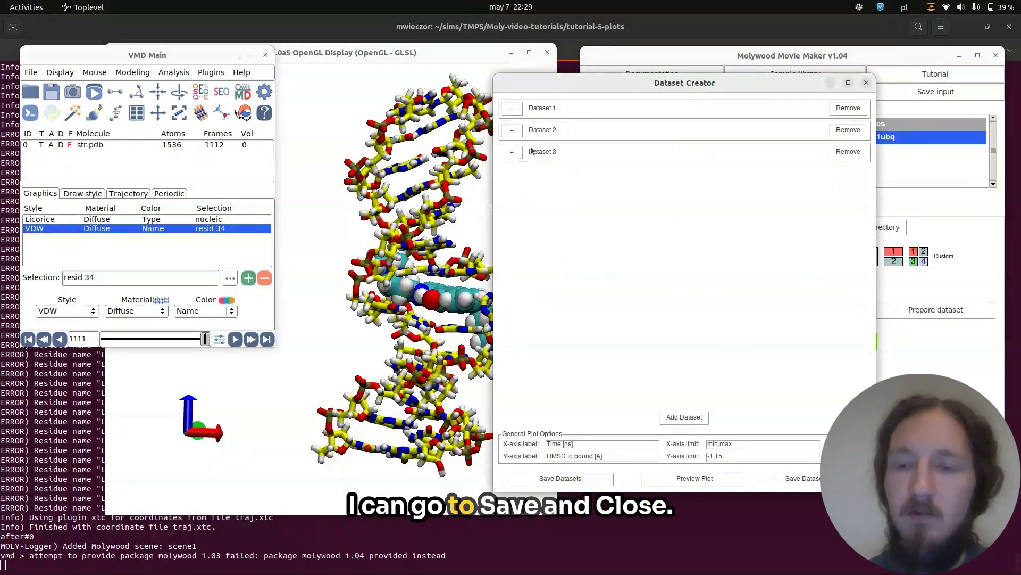
# Save the datasets as dataset.dat and close the Dataset Creator.
pyautogui.click(801, 477)
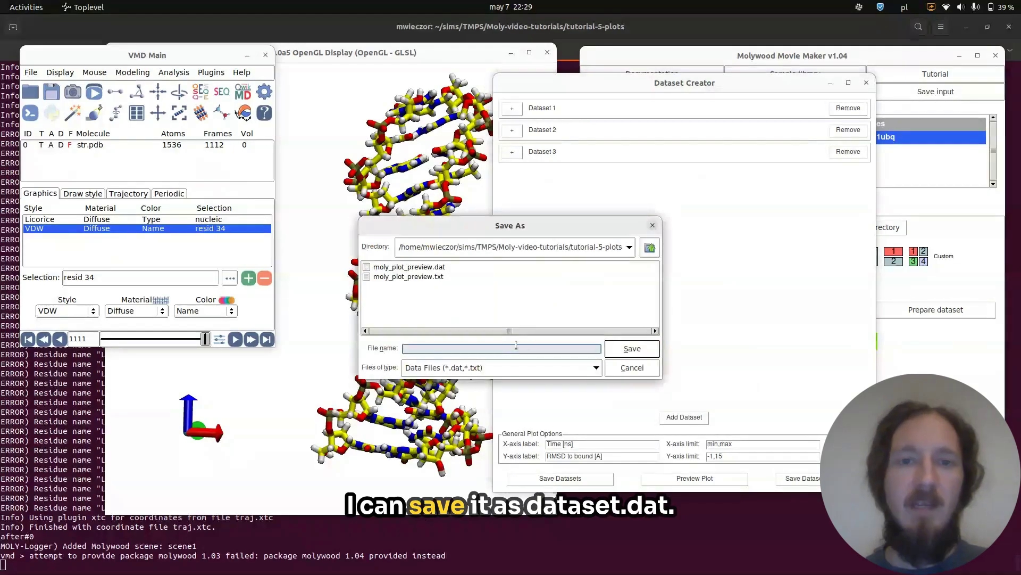
pyautogui.write('dataset.dat')
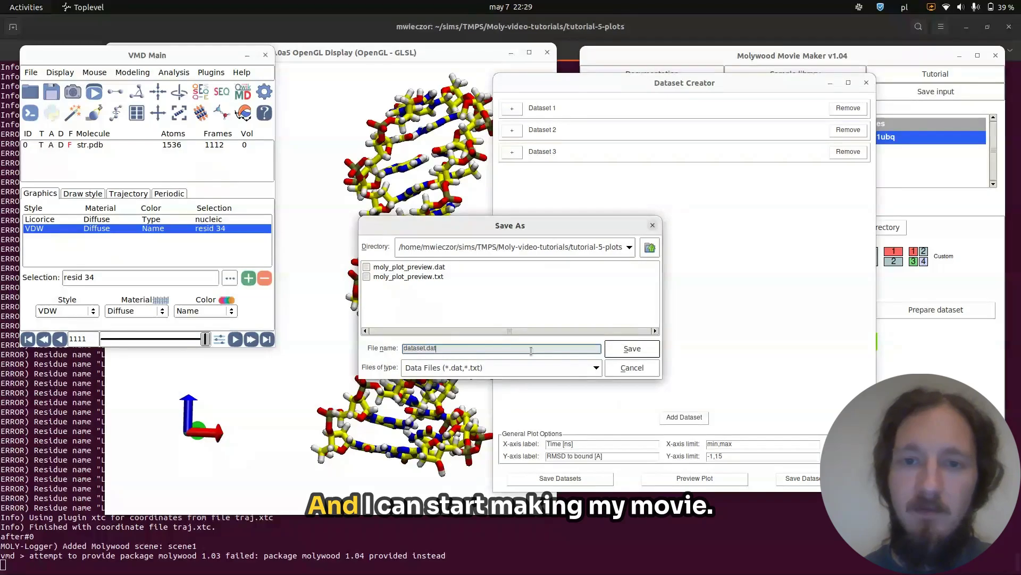
pyautogui.click(629, 349)
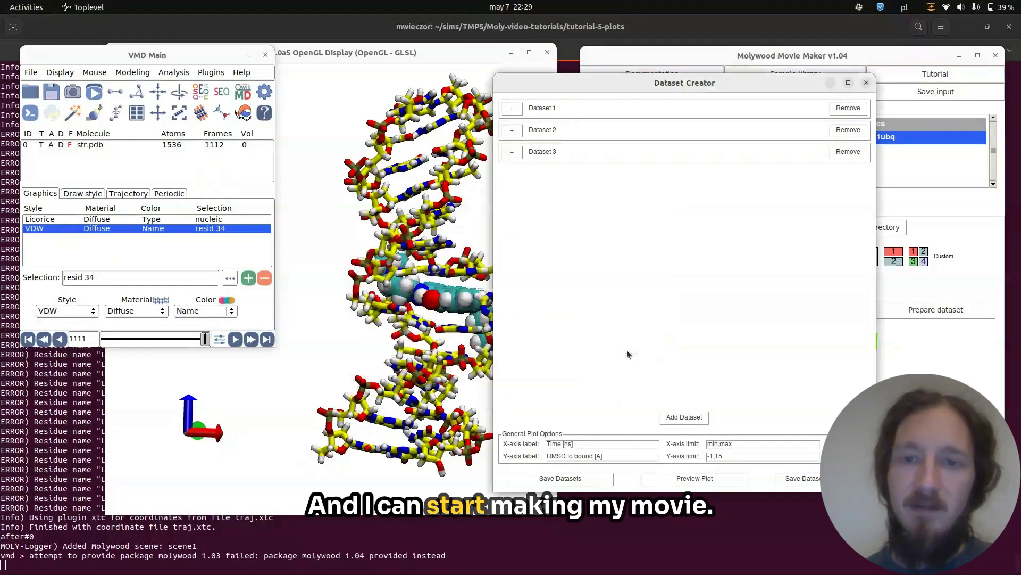
# Add a do_nothing action lasting 1 s to the scene contents.
pyautogui.click(655, 210)
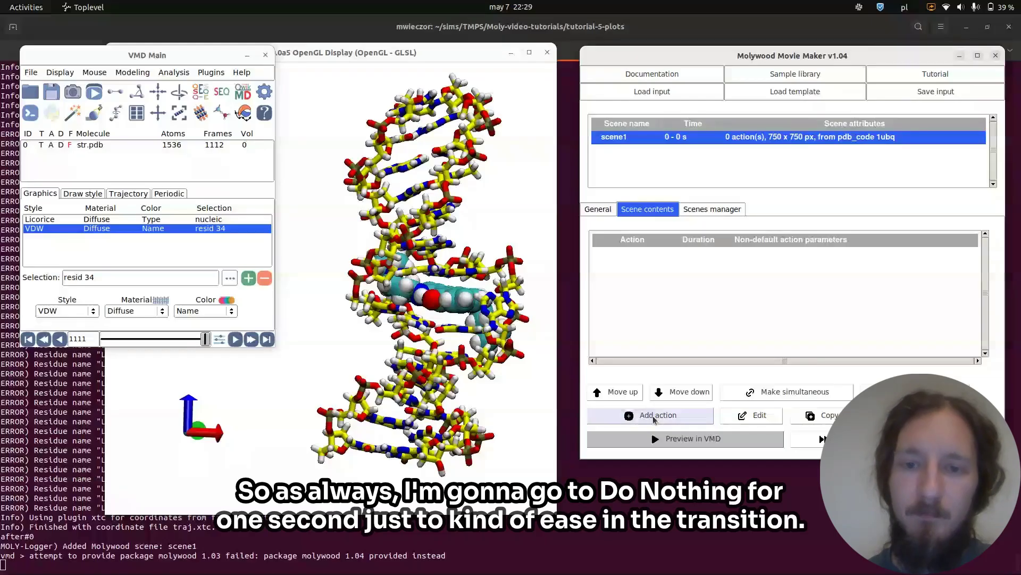
pyautogui.click(653, 416)
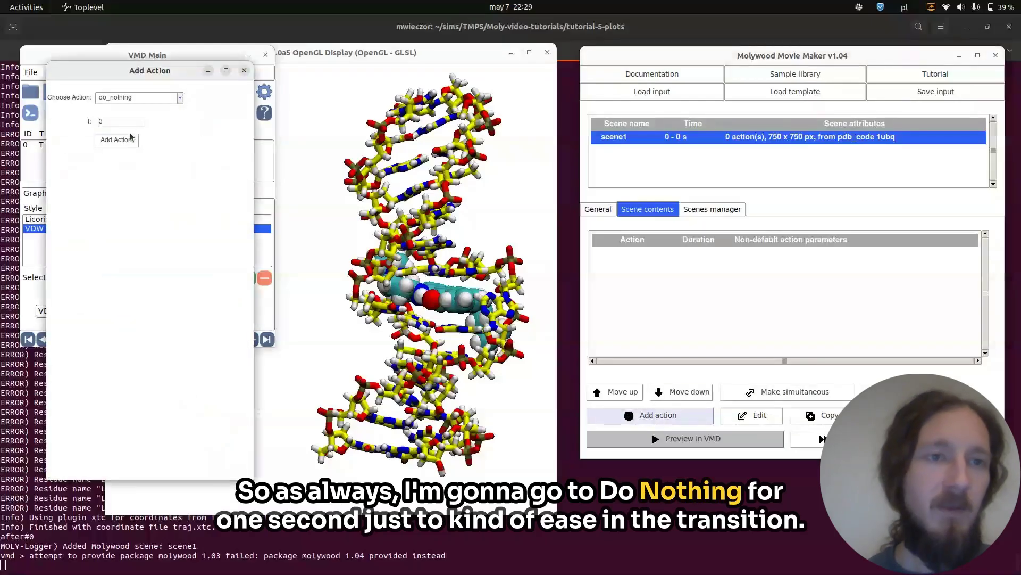
pyautogui.doubleClick(119, 119)
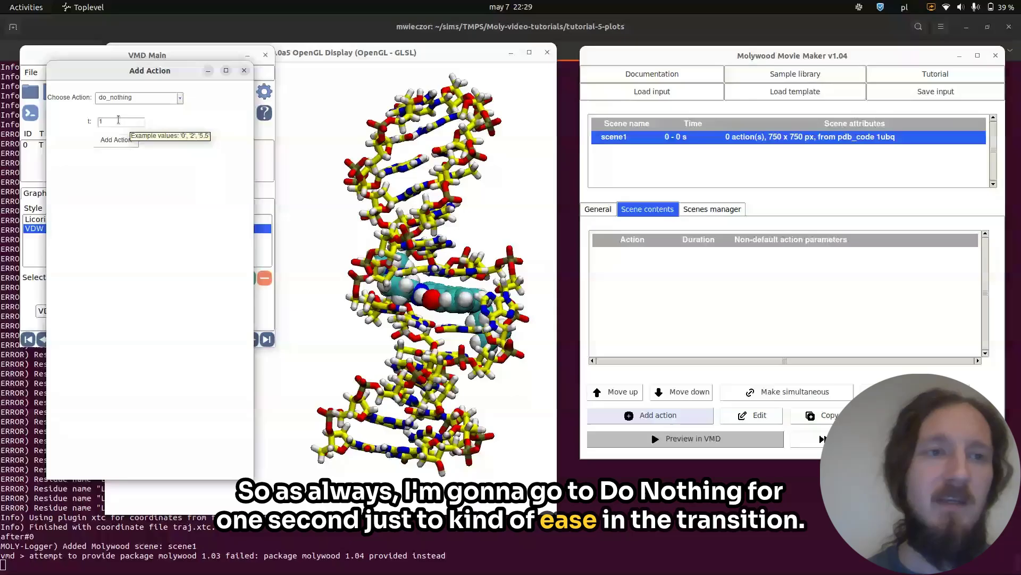
pyautogui.write('1')
pyautogui.click(117, 140)
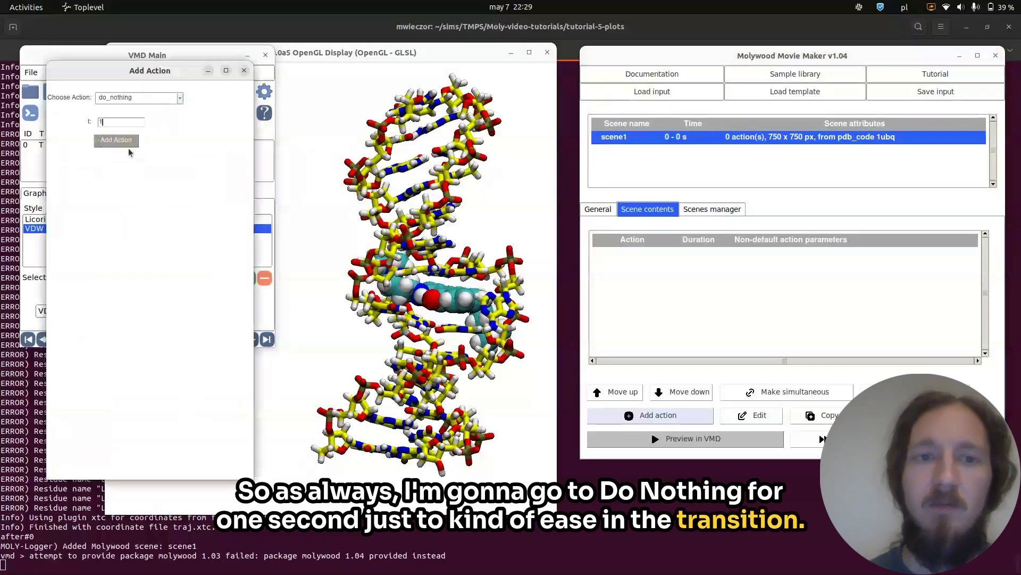
pyautogui.click(311, 296)
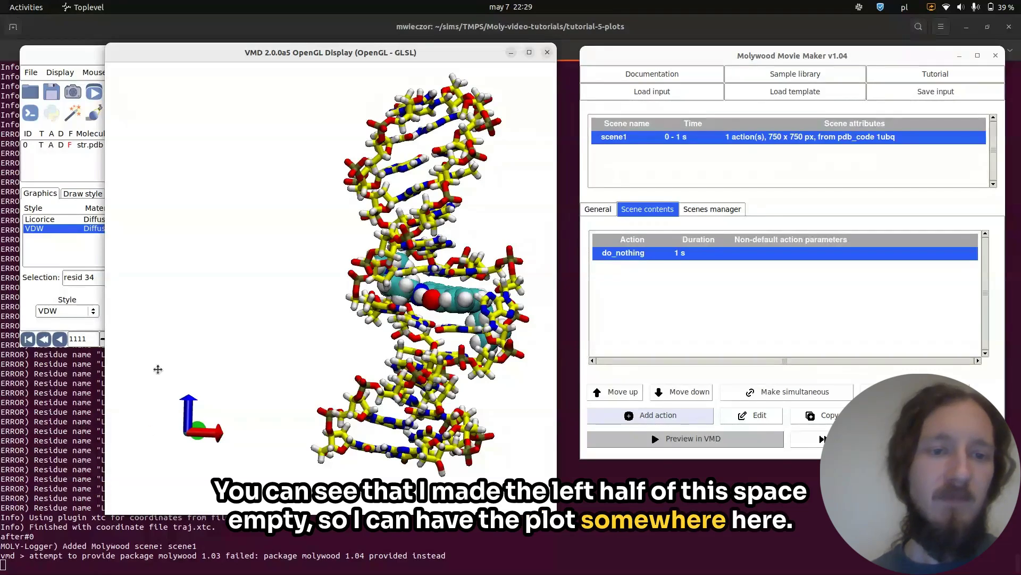
# Add an animate action over all frames lasting 5 s.
pyautogui.click(619, 420)
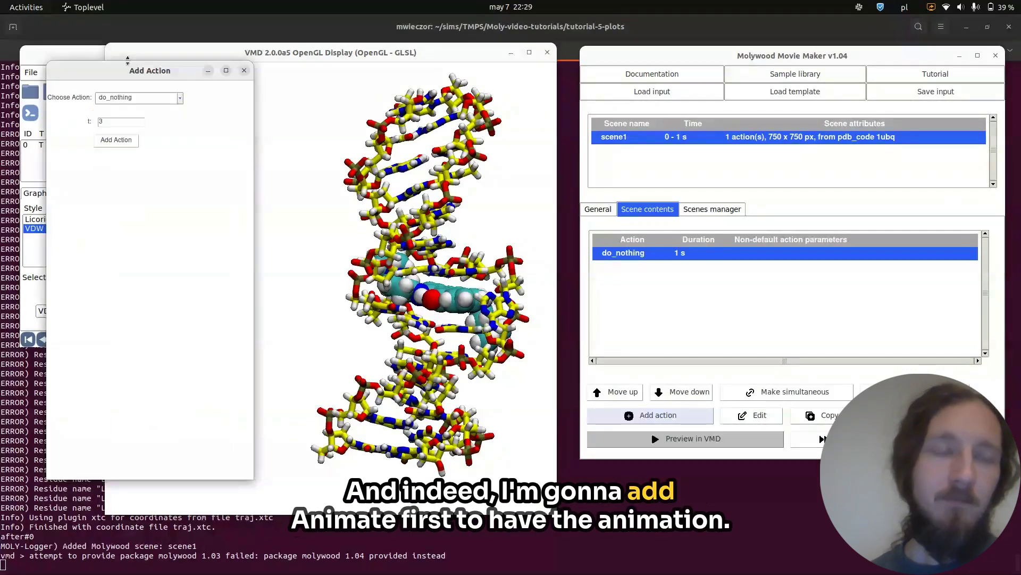
pyautogui.click(149, 102)
pyautogui.click(117, 148)
pyautogui.press('BackSpace')
pyautogui.write('5')
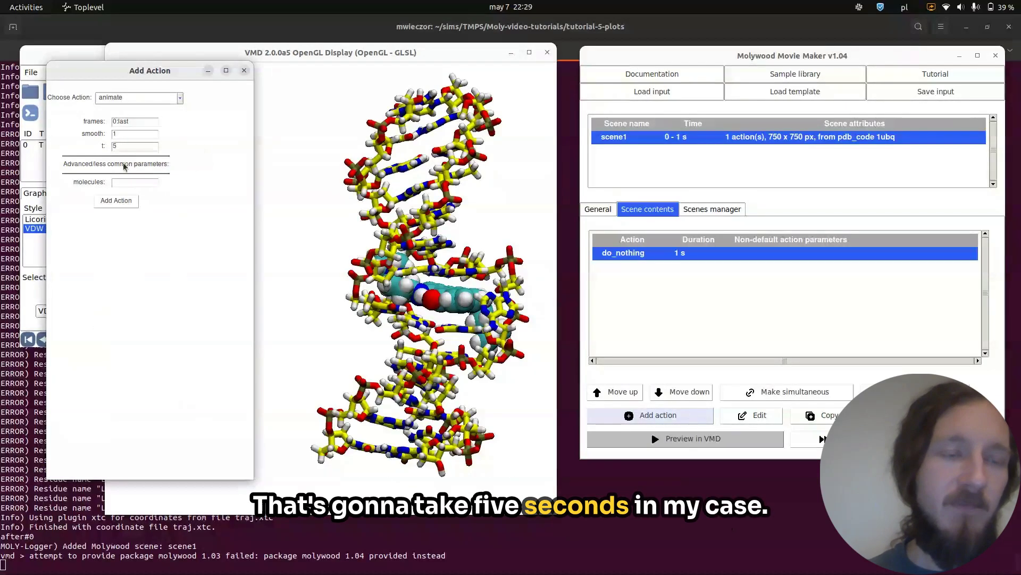
pyautogui.click(116, 201)
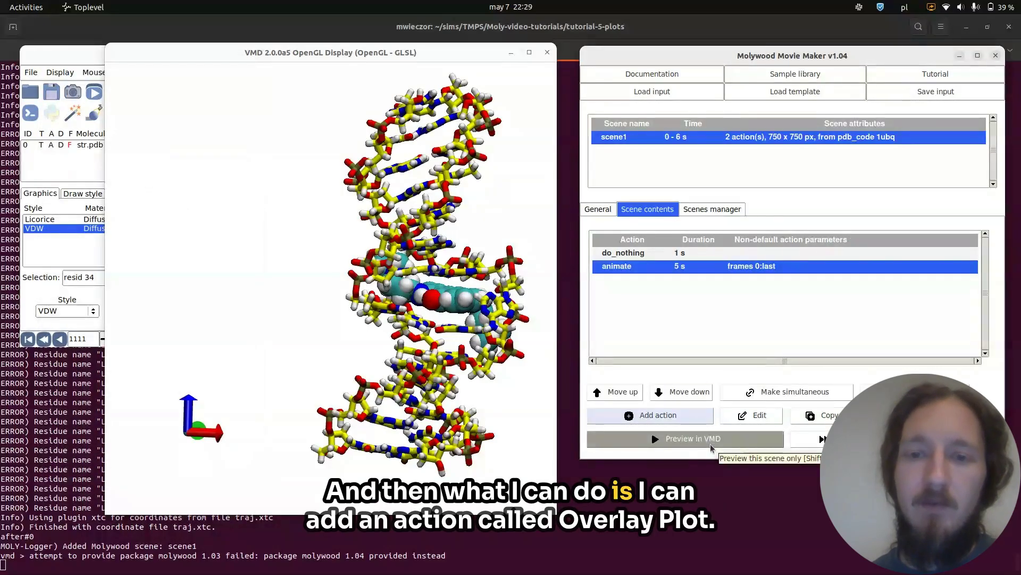
# Start an overlay_plot action with origin 0,0.1 and relative size 0.5.
pyautogui.click(664, 417)
pyautogui.click(159, 97)
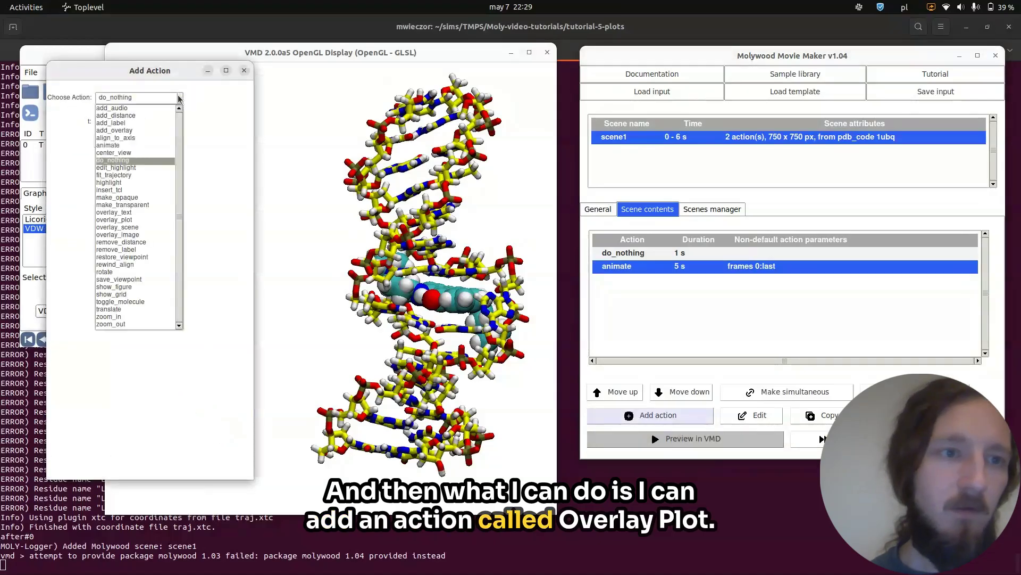
pyautogui.click(141, 219)
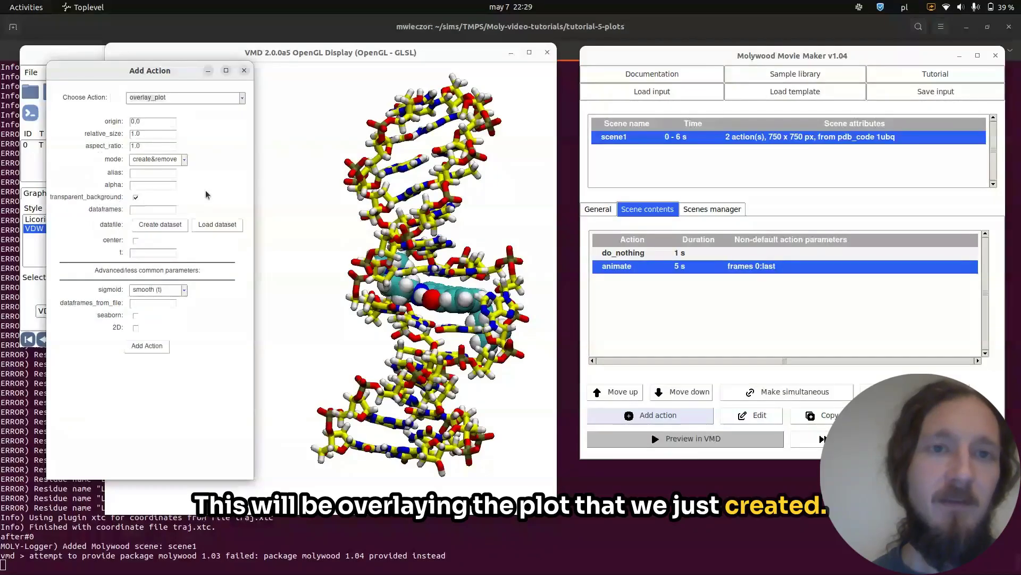
pyautogui.moveTo(519, 48); pyautogui.dragTo(709, 42)
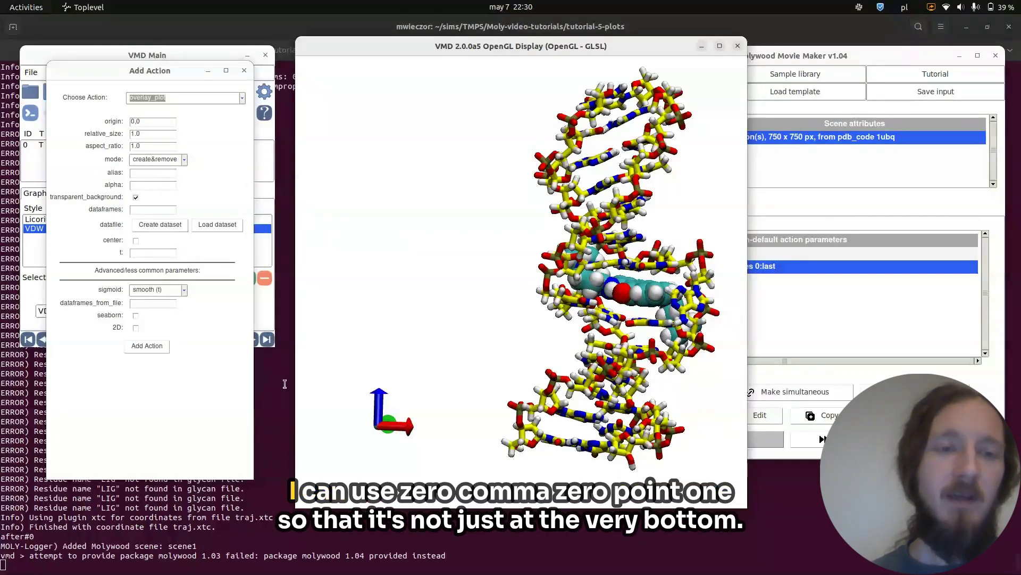
pyautogui.click(149, 125)
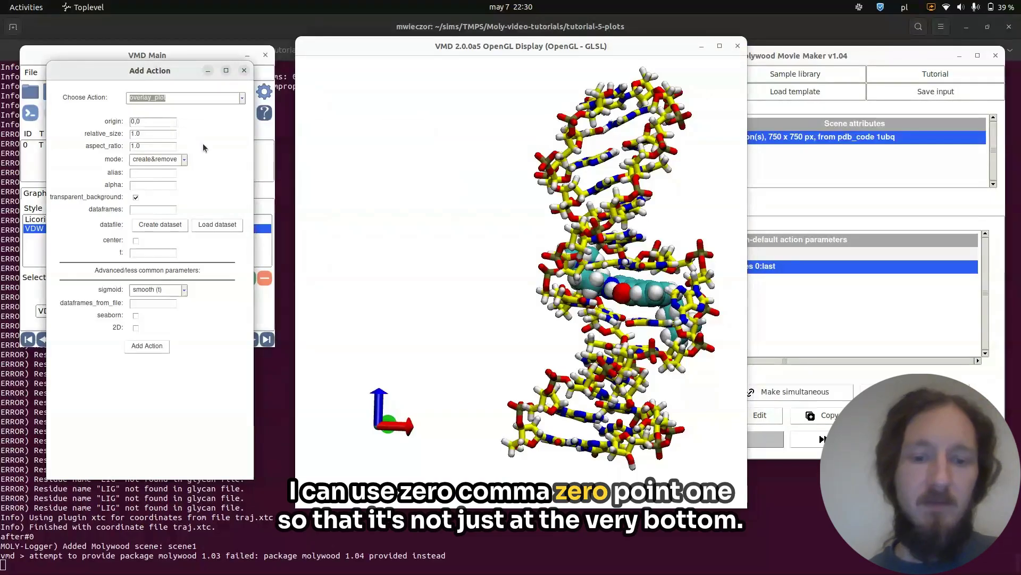
pyautogui.write('.1')
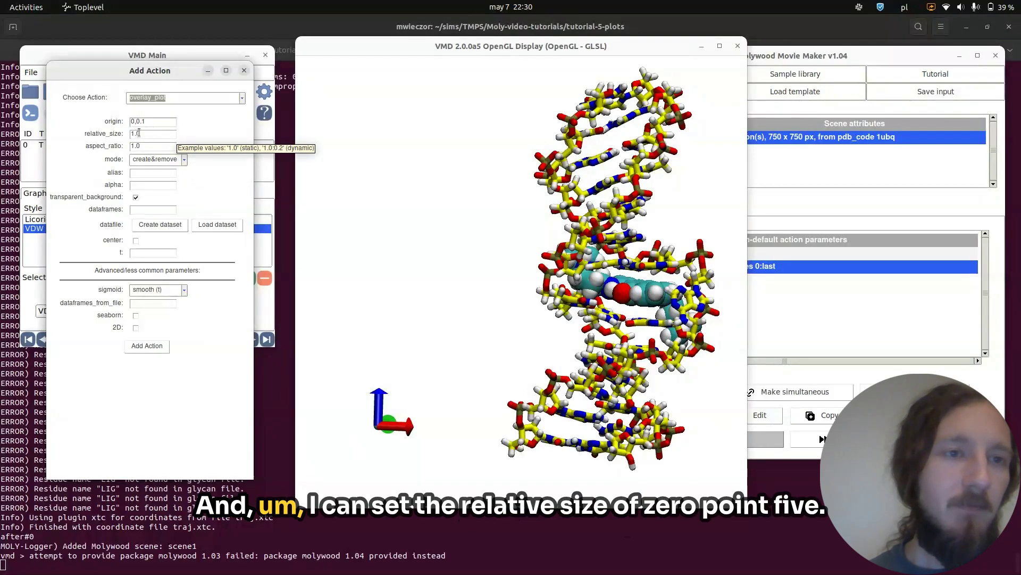
pyautogui.write('0.')
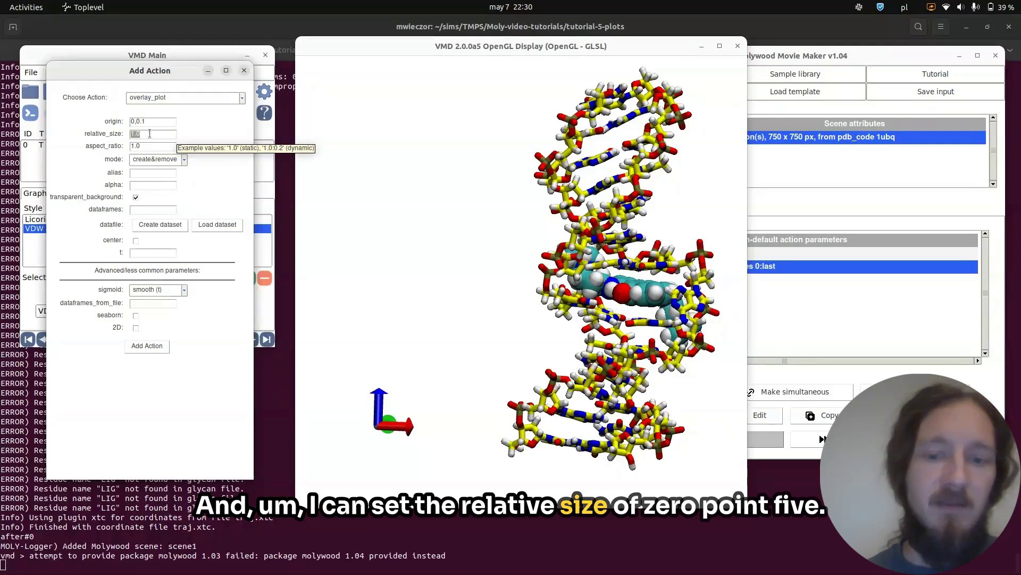
pyautogui.write('5')
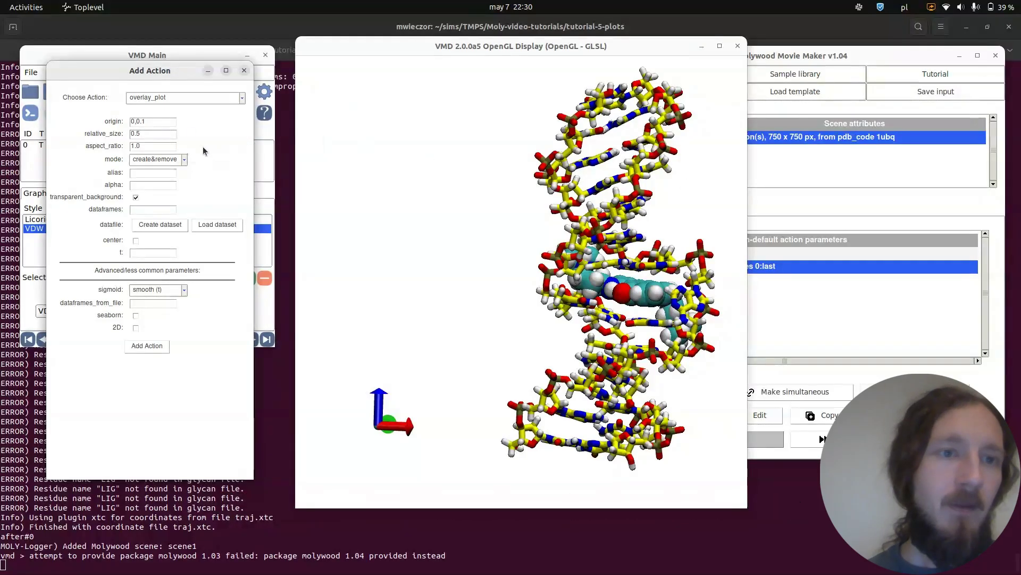
# Set the overlay mode to create (u), choose the saved dataset as data file, and add the action.
pyautogui.click(185, 159)
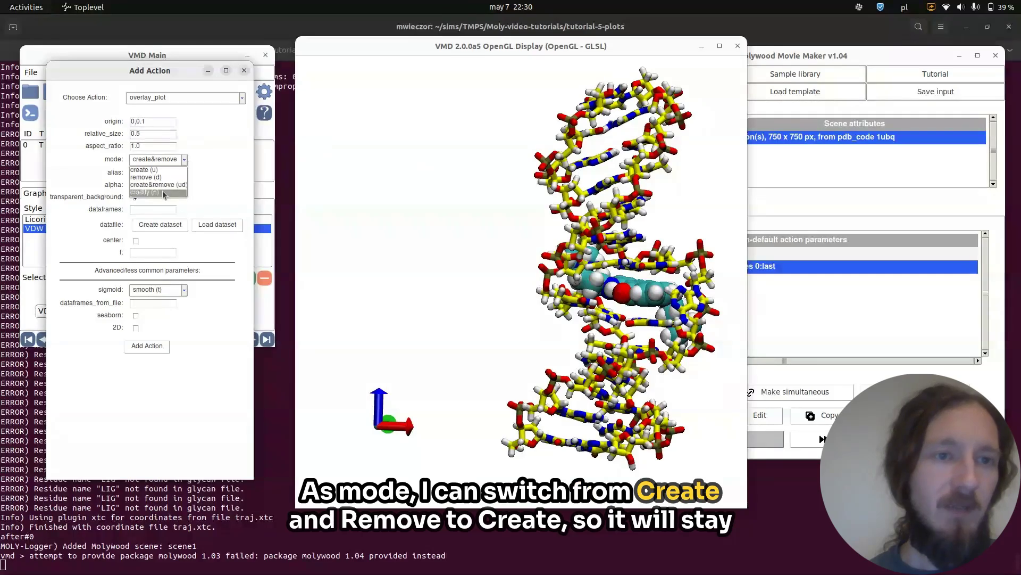
pyautogui.click(160, 170)
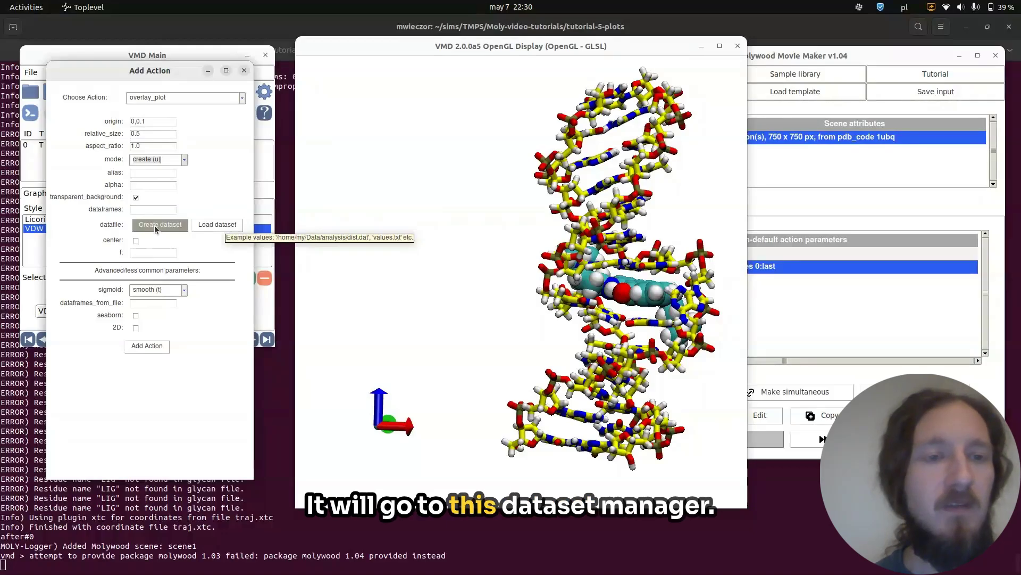
pyautogui.click(221, 228)
pyautogui.doubleClick(392, 266)
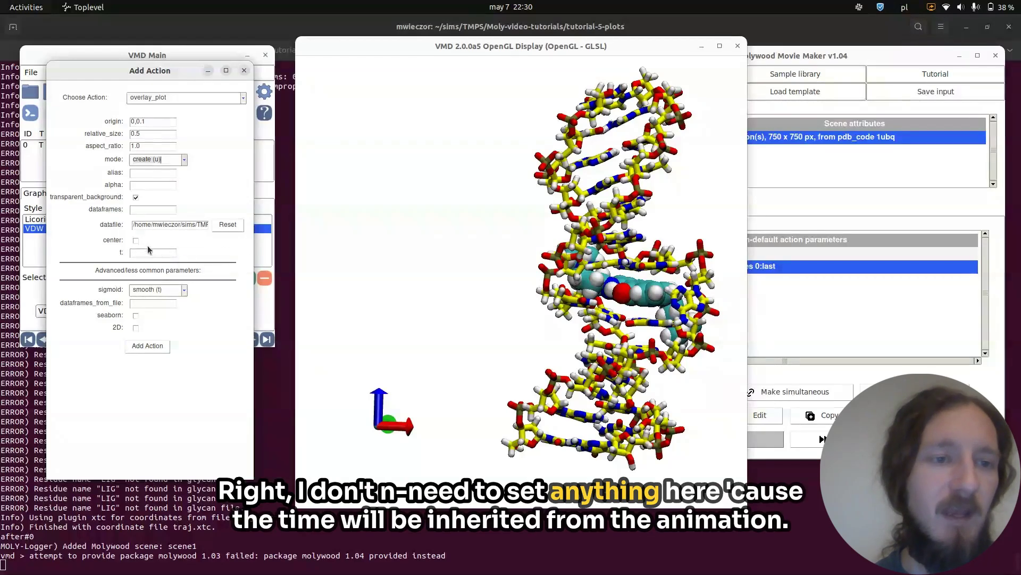
pyautogui.click(155, 348)
# Select the animate and overlay_plot actions together and make them simultaneous.
pyautogui.click(809, 319)
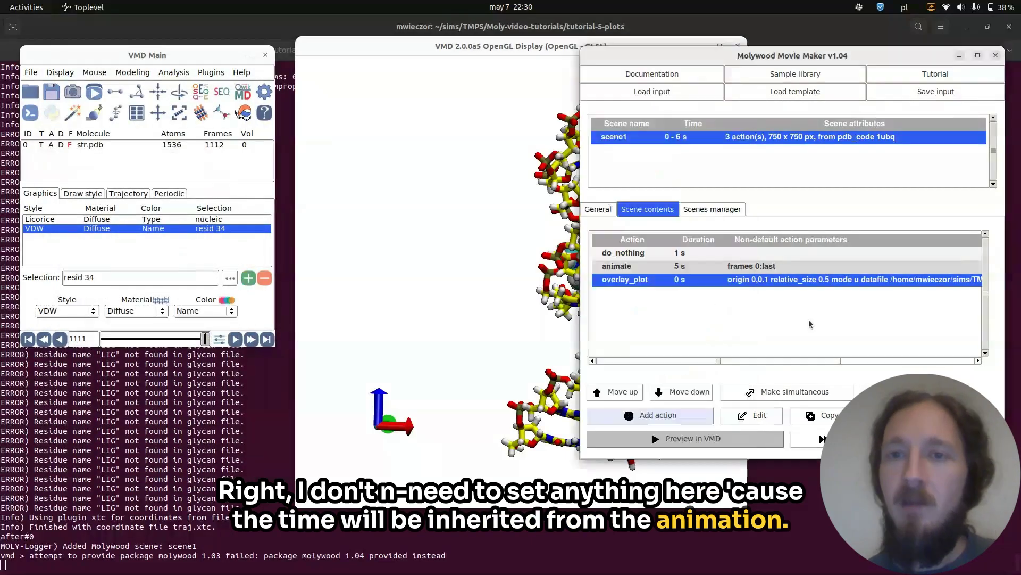
pyautogui.keyDown('ctrl'); pyautogui.click(753, 266); pyautogui.keyUp('ctrl')
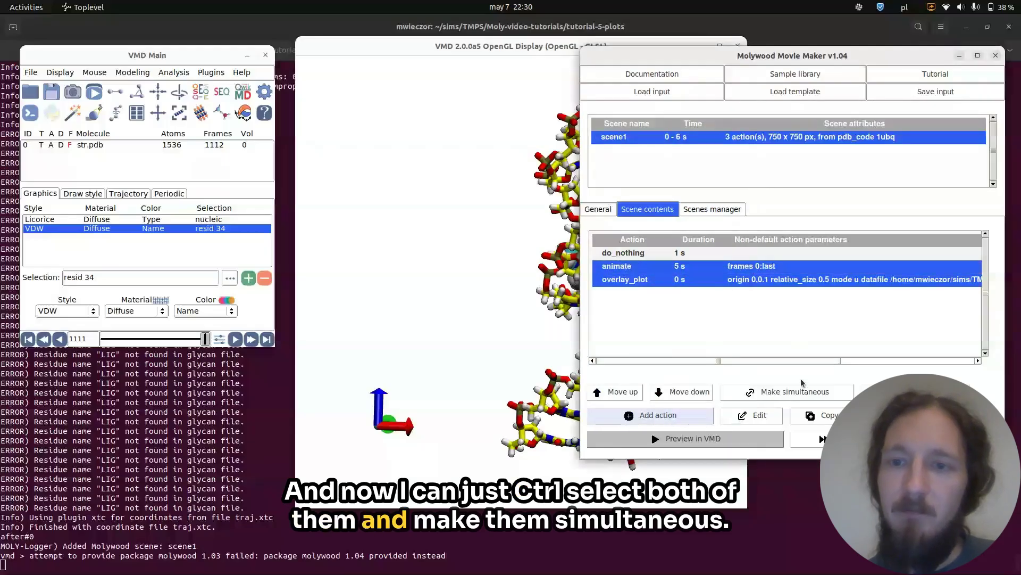
pyautogui.click(798, 393)
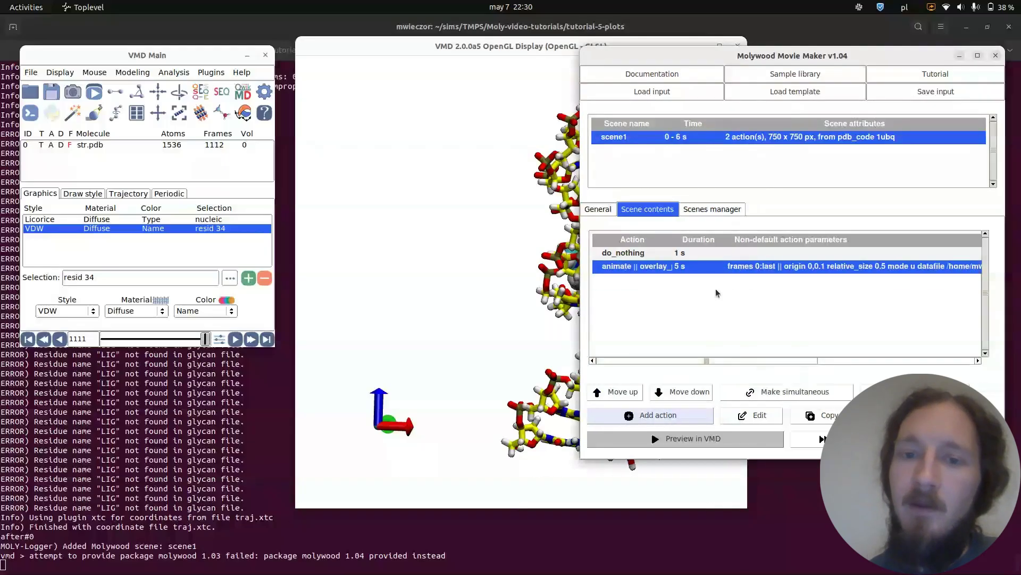
# Copy the first do_nothing action so a 1 s pause ends the scene.
pyautogui.click(669, 253)
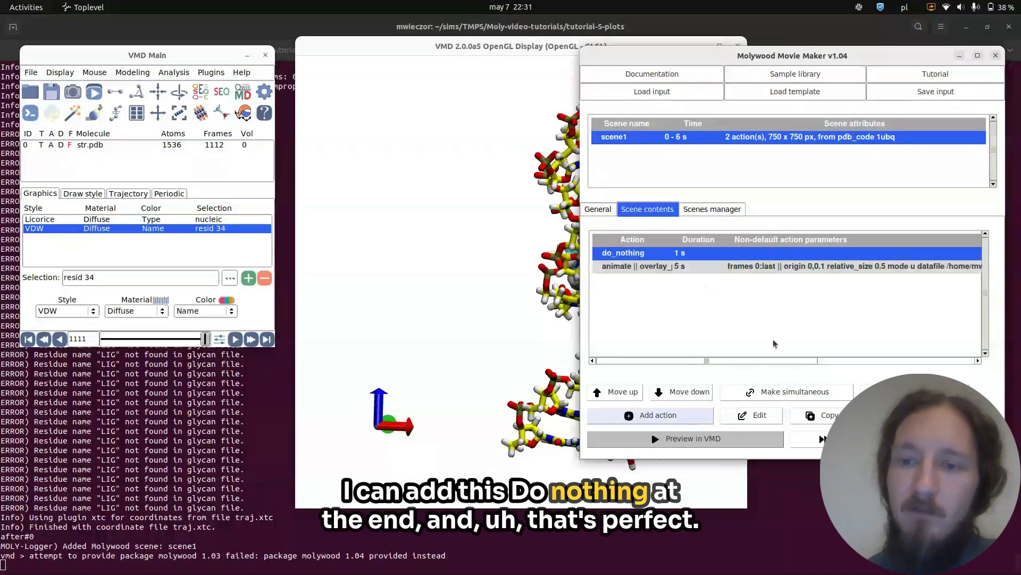
pyautogui.click(813, 416)
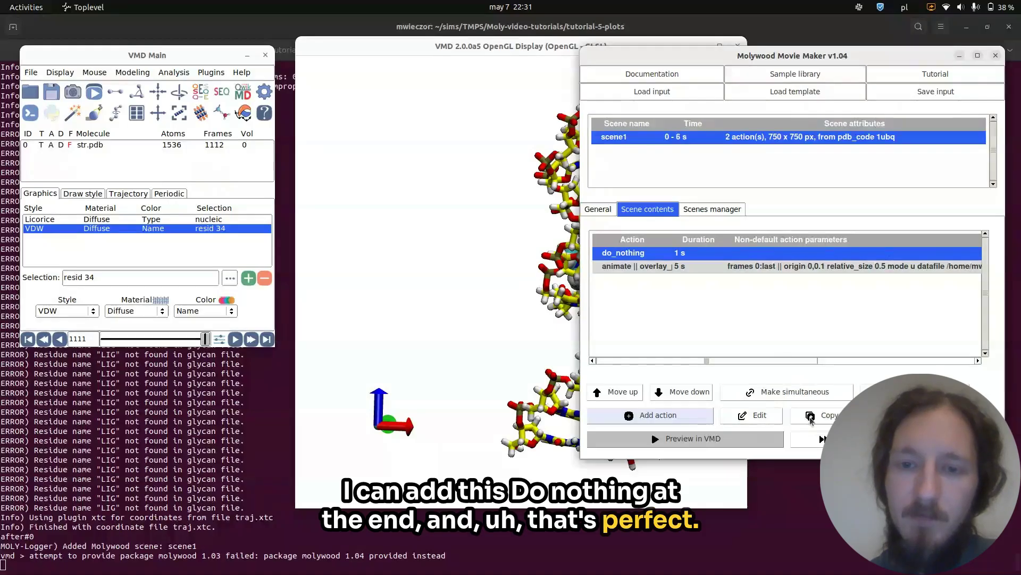
# Preview the scene in VMD, saving the current state as source and continuing with save/restore.
pyautogui.click(681, 439)
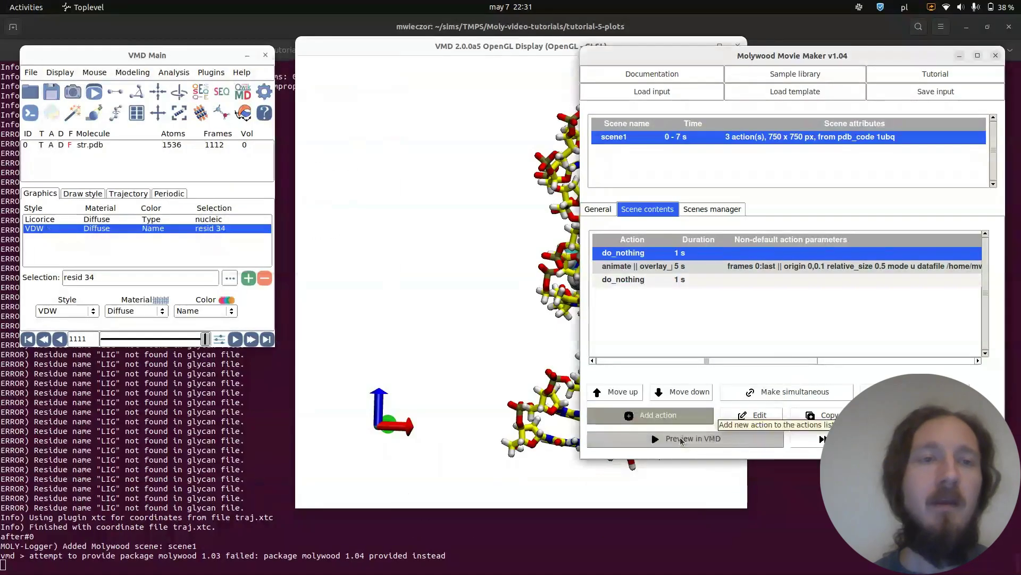
pyautogui.click(682, 440)
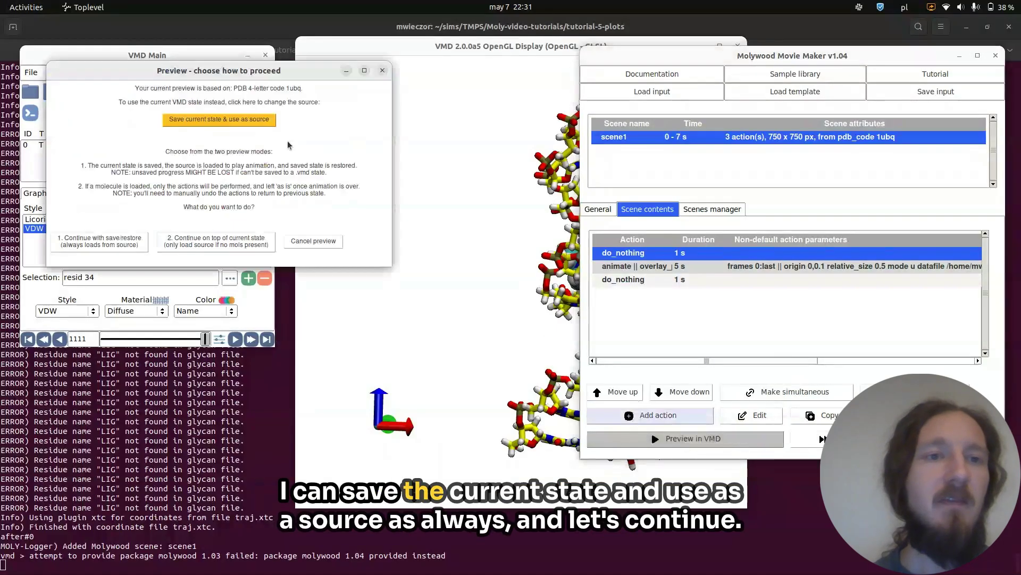
pyautogui.click(241, 120)
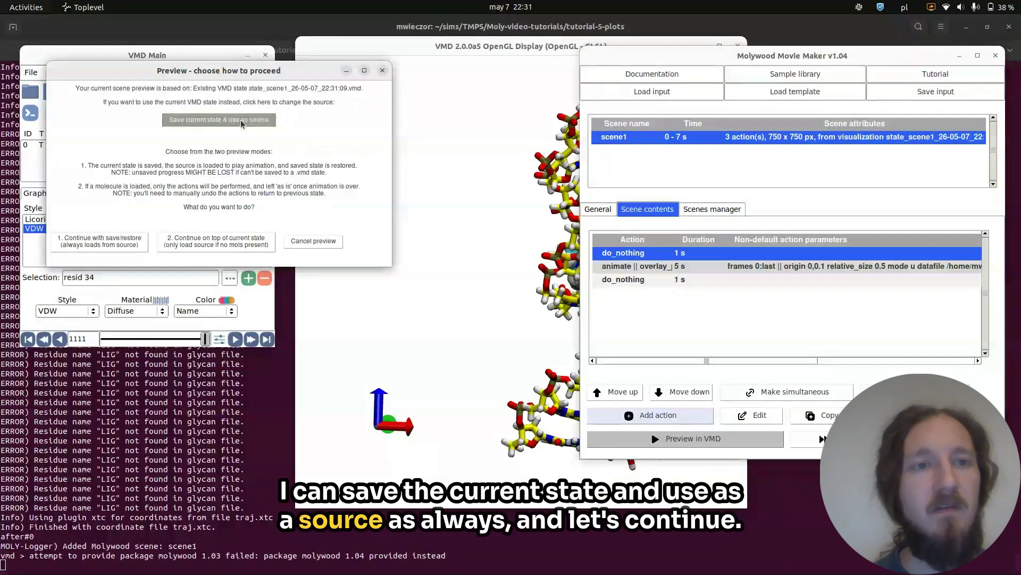
pyautogui.click(117, 246)
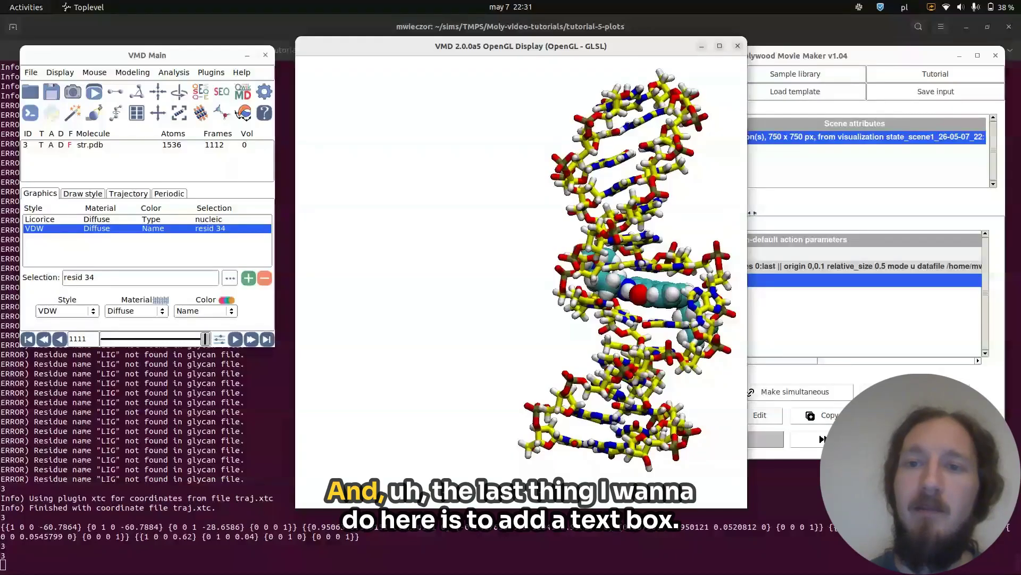
# Add a new overlay_text action and enter the text Intercalating into DNA.
pyautogui.click(774, 207)
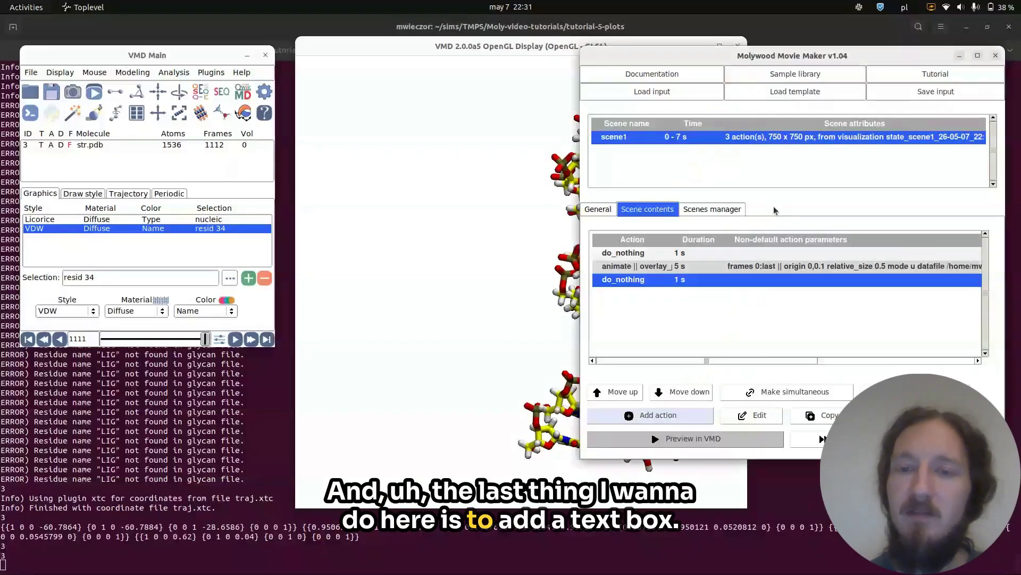
pyautogui.click(670, 414)
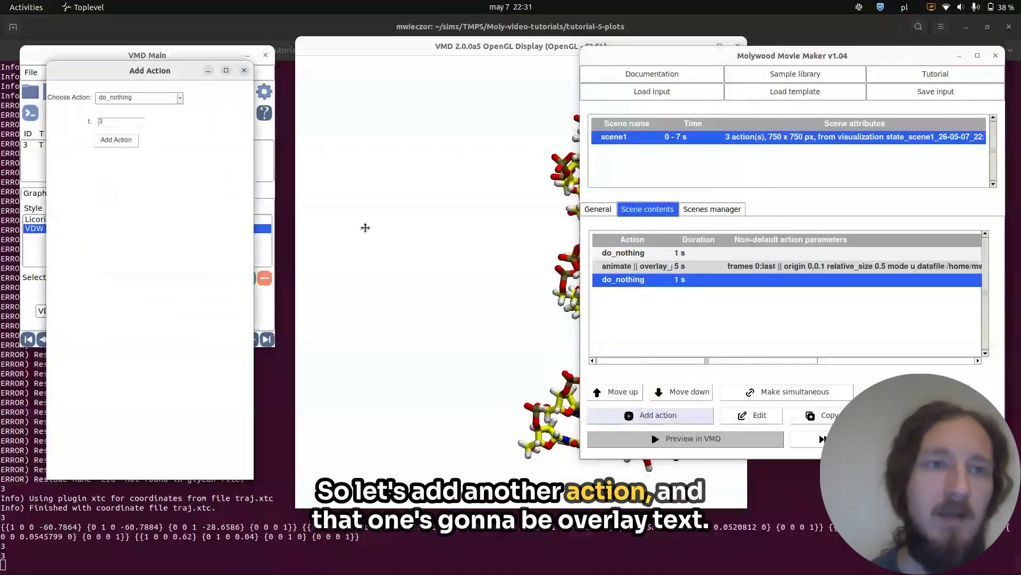
pyautogui.click(180, 99)
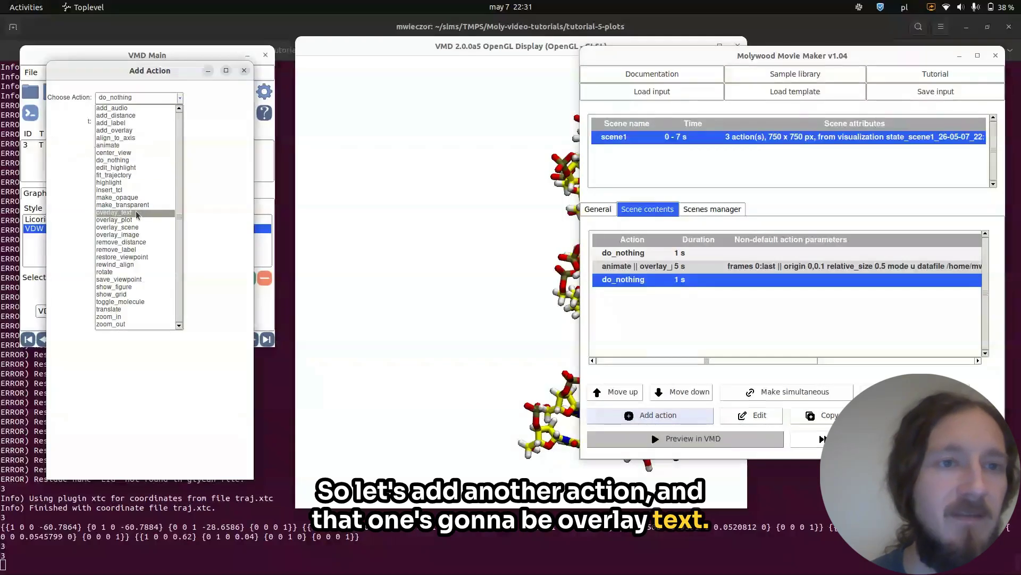
pyautogui.click(135, 210)
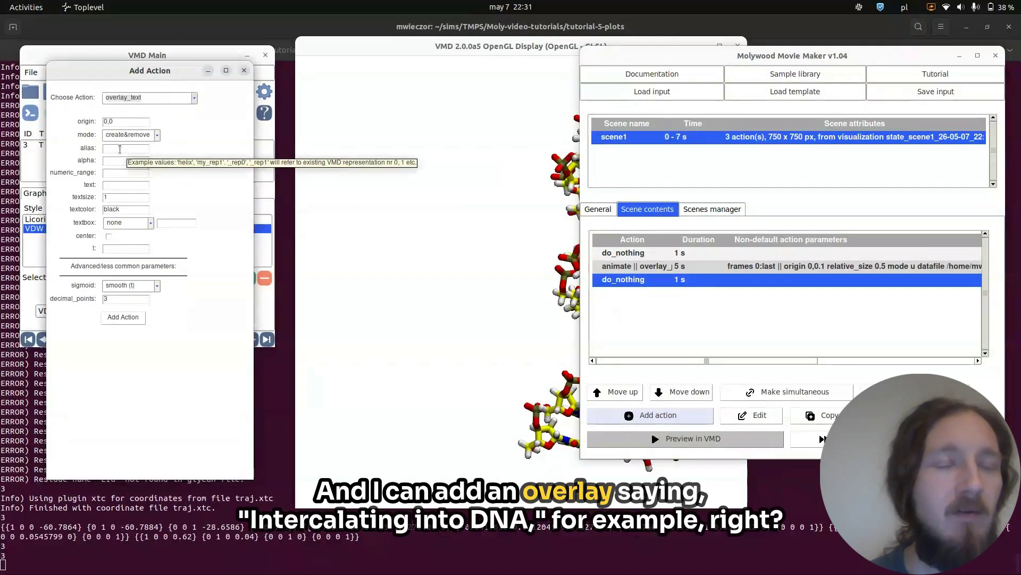
pyautogui.click(113, 184)
pyautogui.write('Inter')
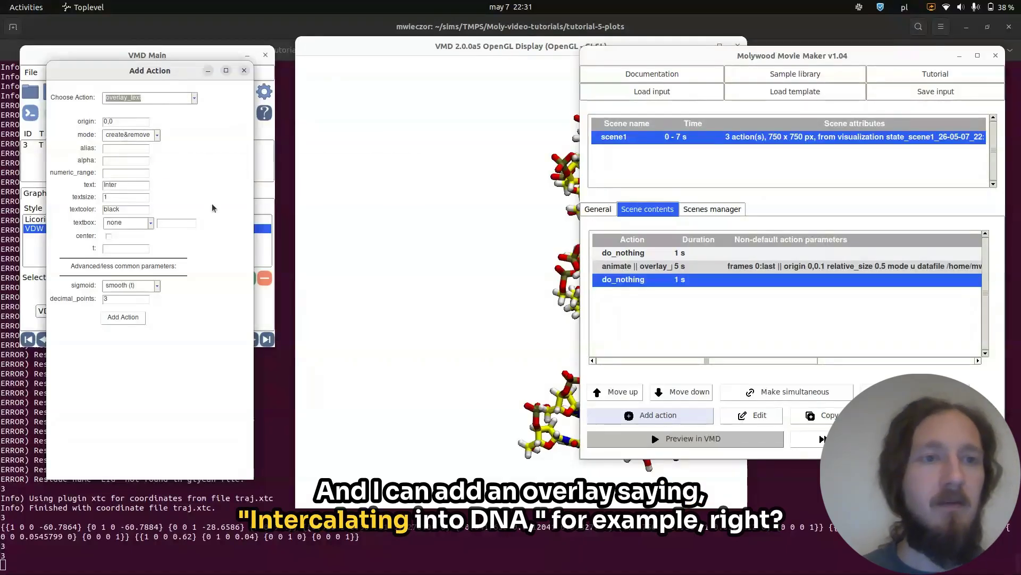
pyautogui.write('calating in')
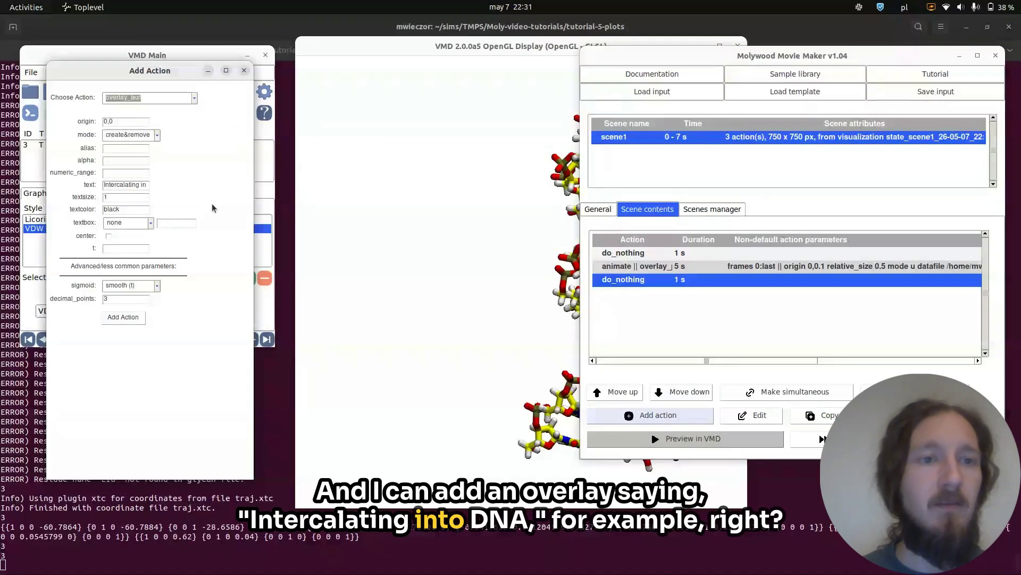
pyautogui.write('to DNA')
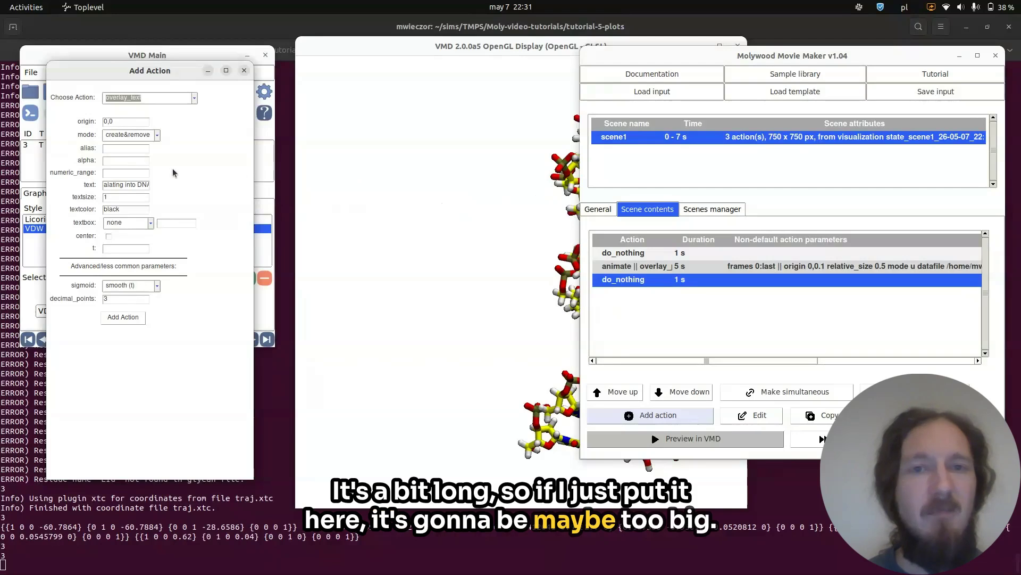
# Set the overlay text size to 0.8 and turn on the center option.
pyautogui.doubleClick(113, 197)
pyautogui.write('0')
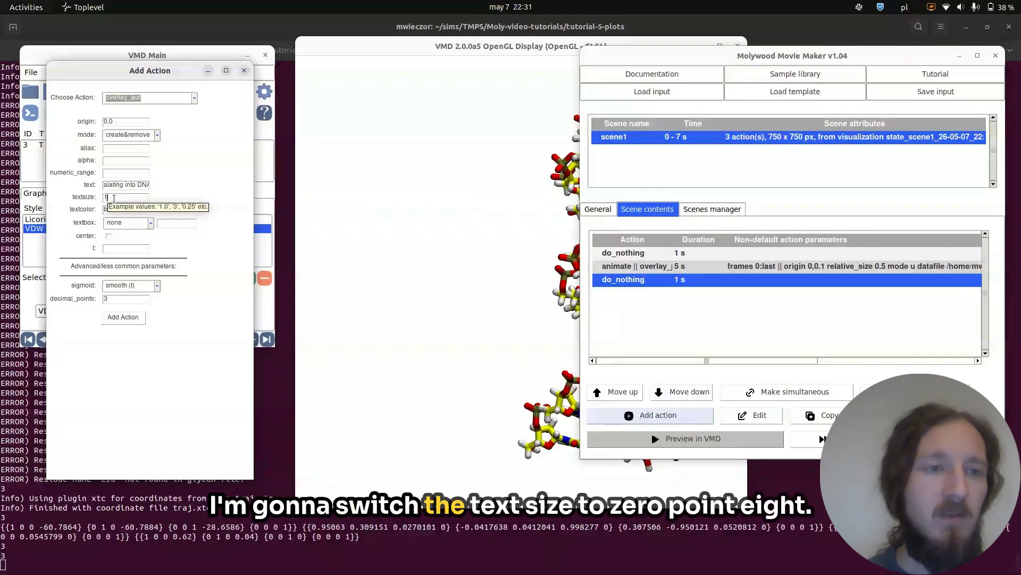
pyautogui.write('.8')
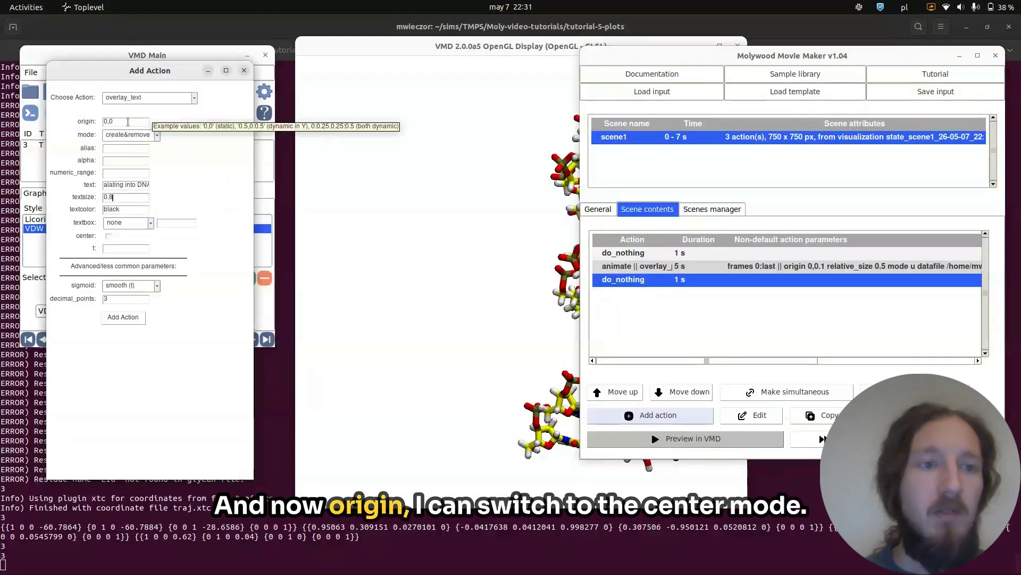
pyautogui.click(109, 237)
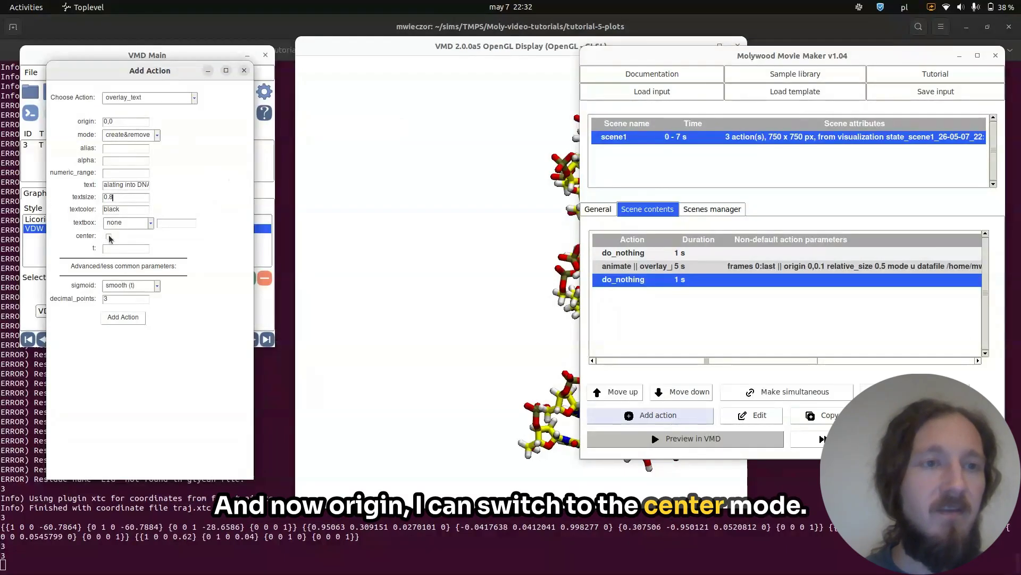
pyautogui.click(498, 287)
pyautogui.click(176, 246)
pyautogui.click(395, 276)
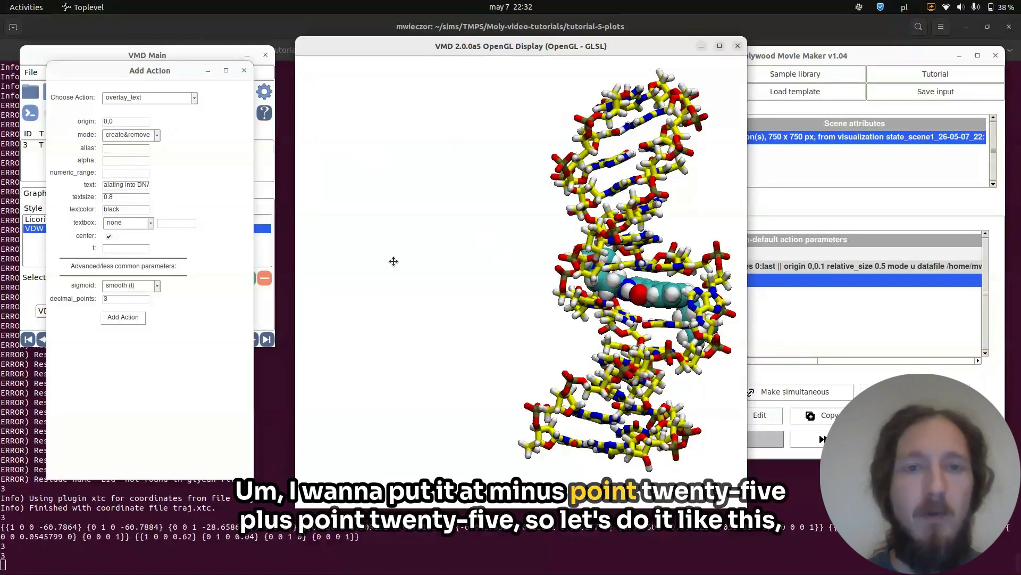
# Set the text origin to -0.25,0.25 and change the overlay mode to create (u).
pyautogui.click(134, 122)
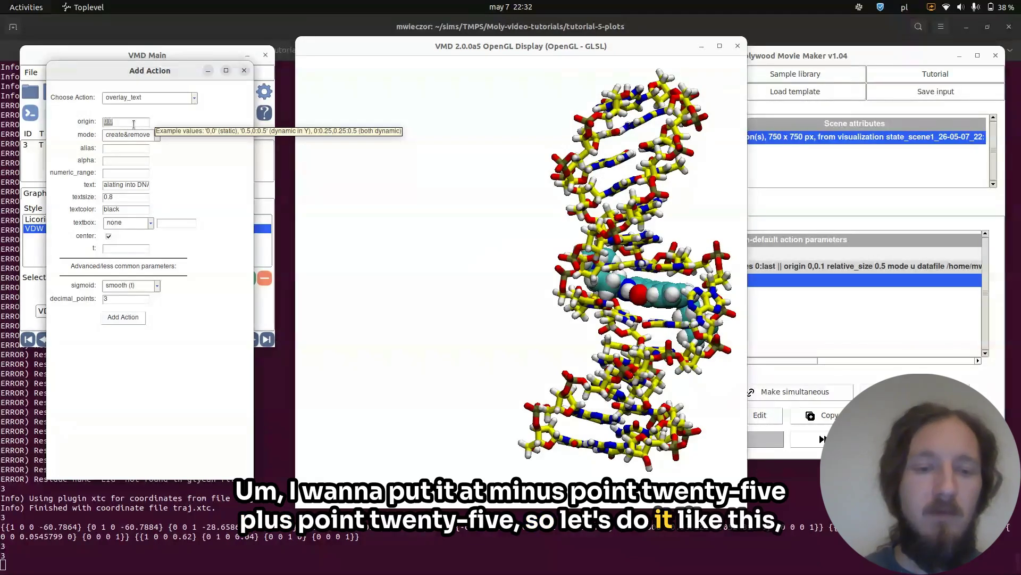
pyautogui.press('BackSpace')
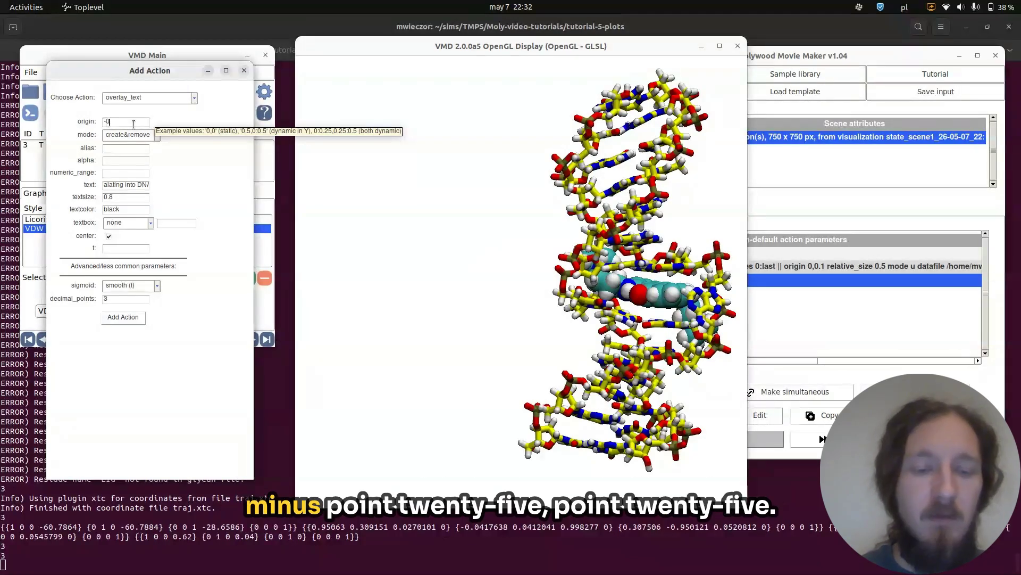
pyautogui.write('-0.25')
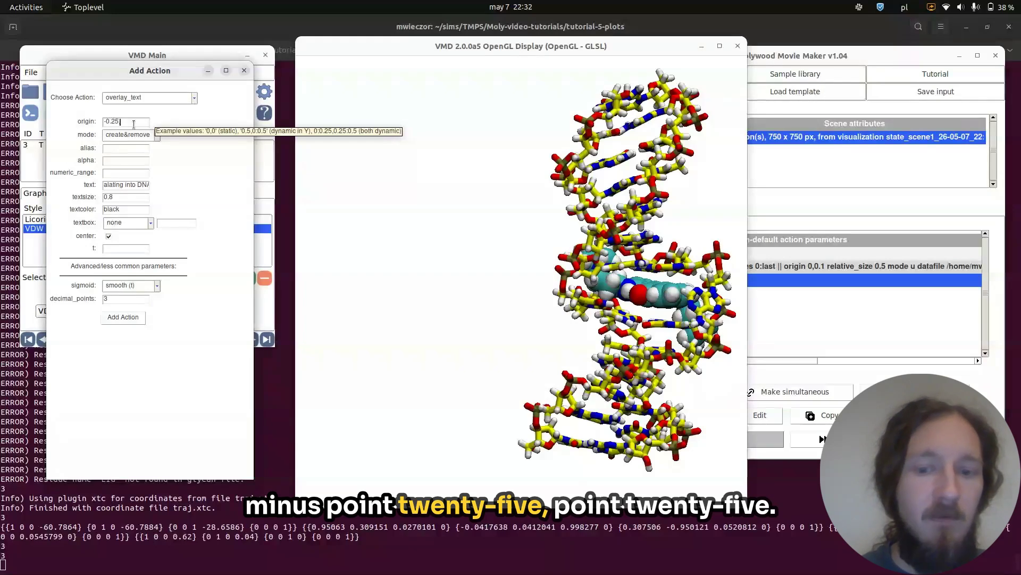
pyautogui.write(',0.25')
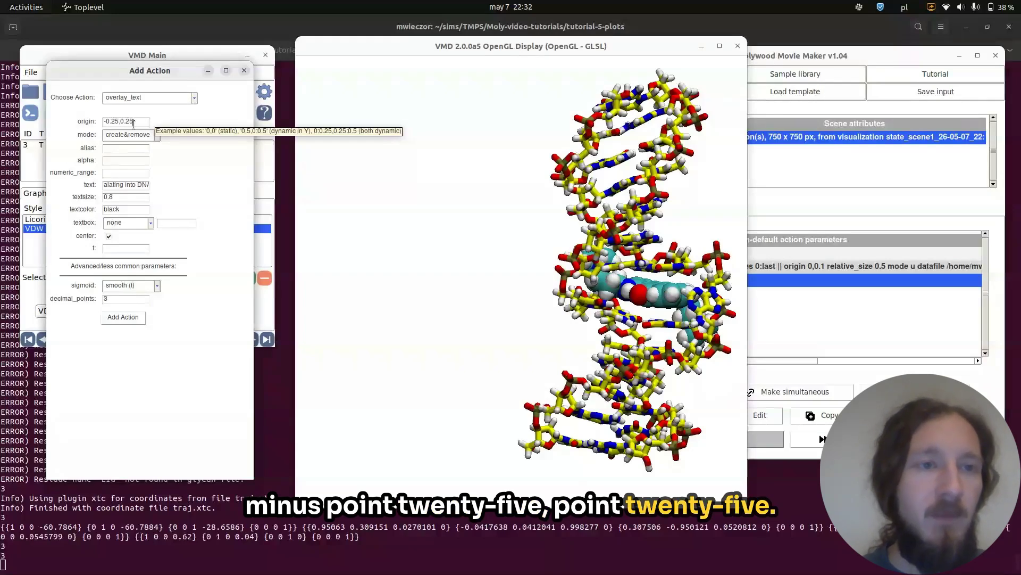
pyautogui.click(145, 134)
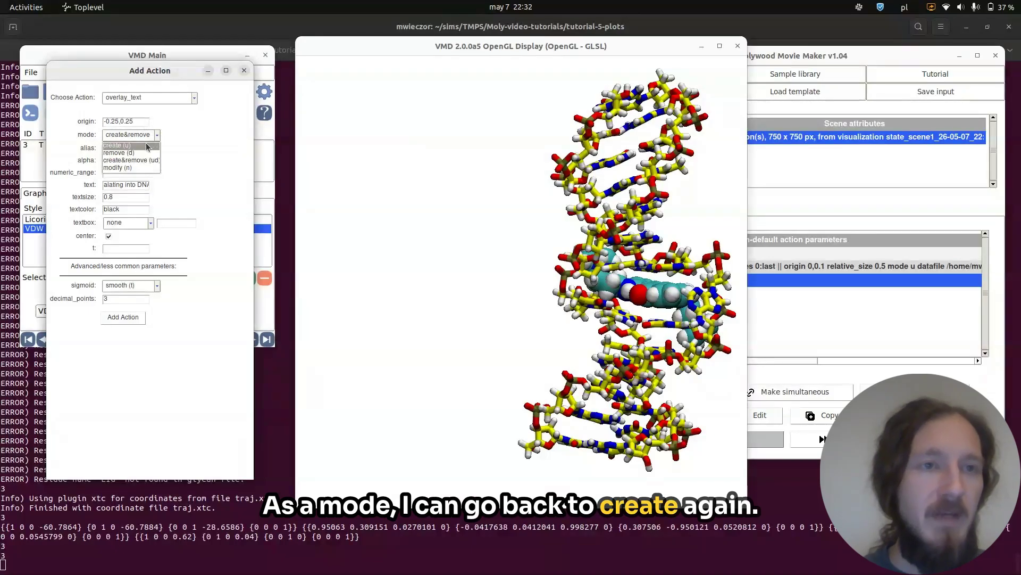
pyautogui.click(147, 145)
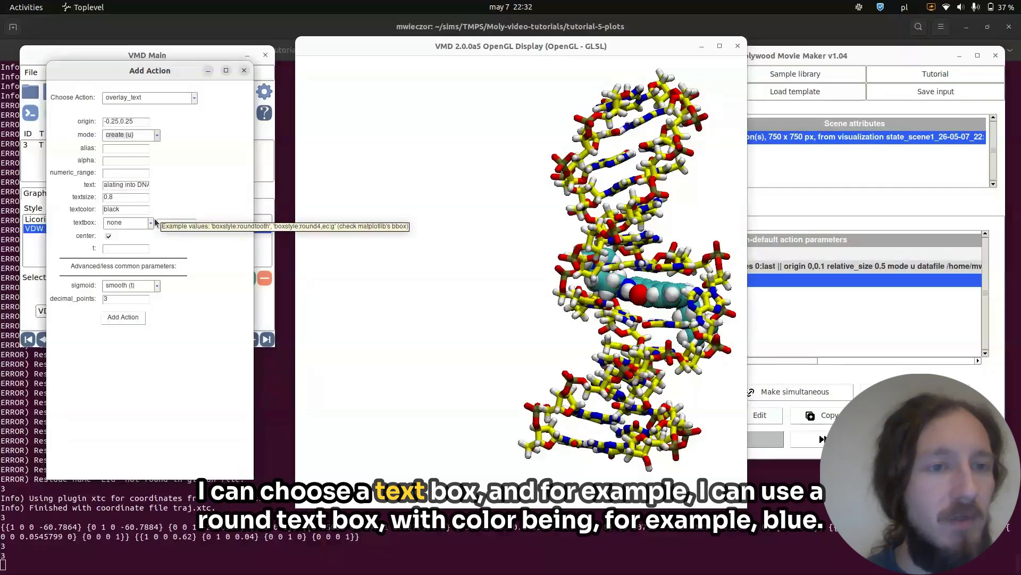
# Give the text a round text box coloured blue and add the overlay_text action.
pyautogui.click(152, 222)
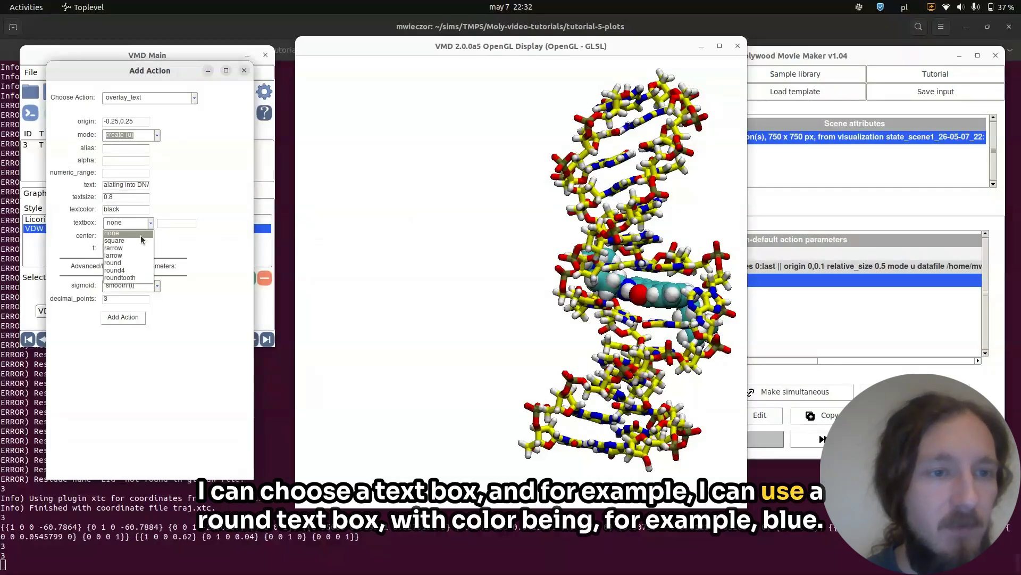
pyautogui.click(130, 262)
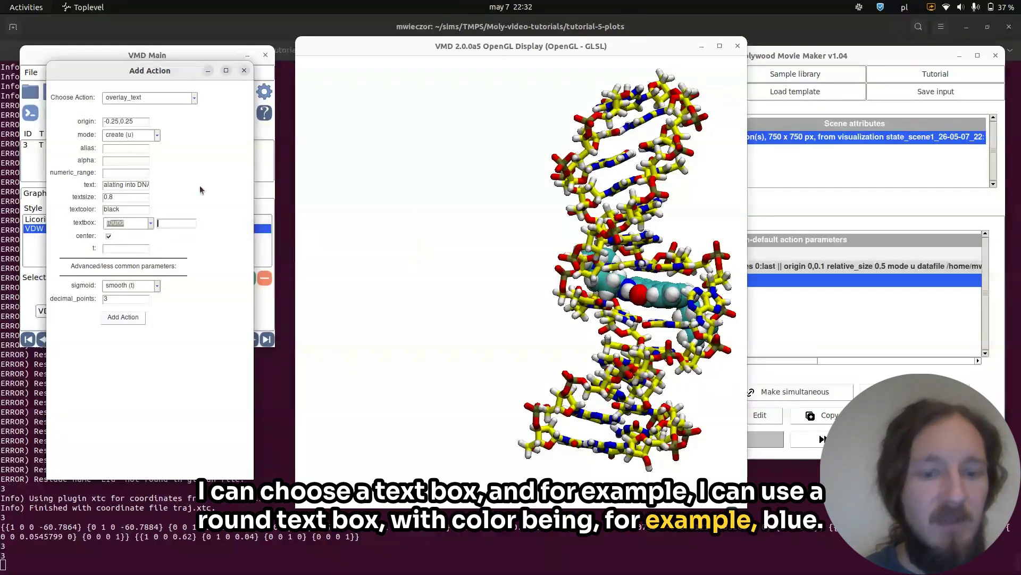
pyautogui.write('blue')
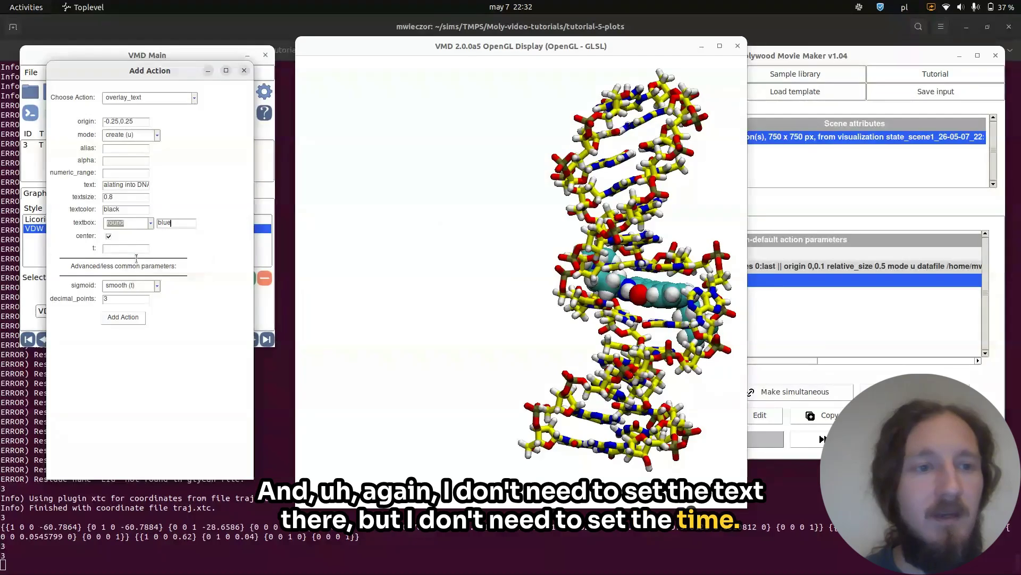
pyautogui.click(123, 317)
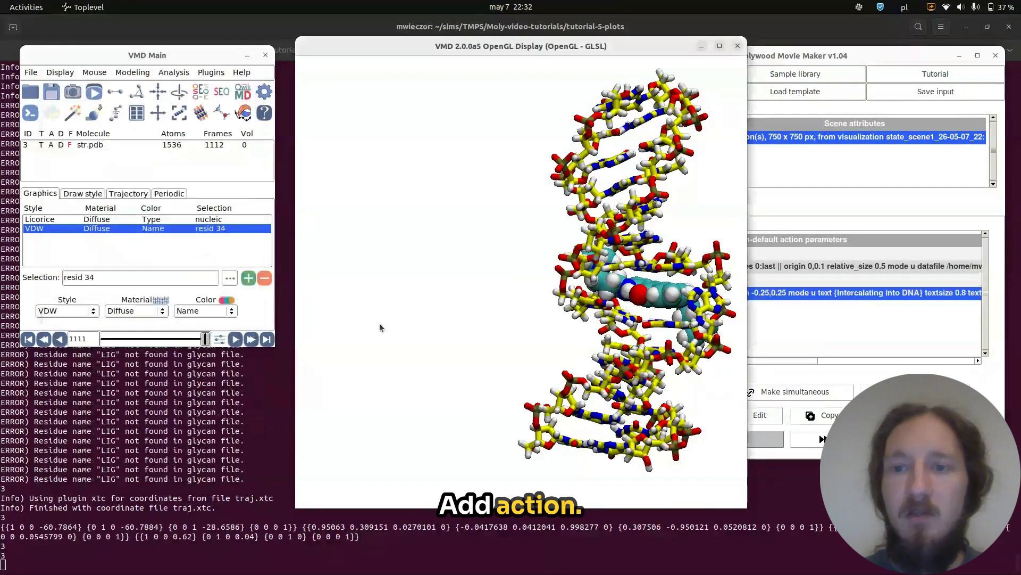
# Move the overlay_text action up and make it simultaneous with the animate and overlay_plot actions.
pyautogui.click(816, 334)
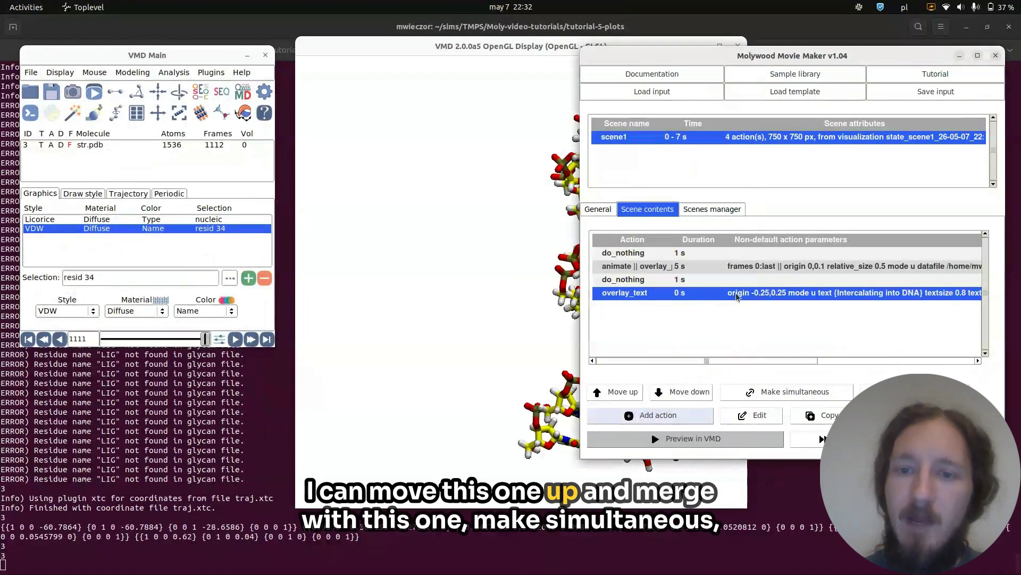
pyautogui.click(621, 392)
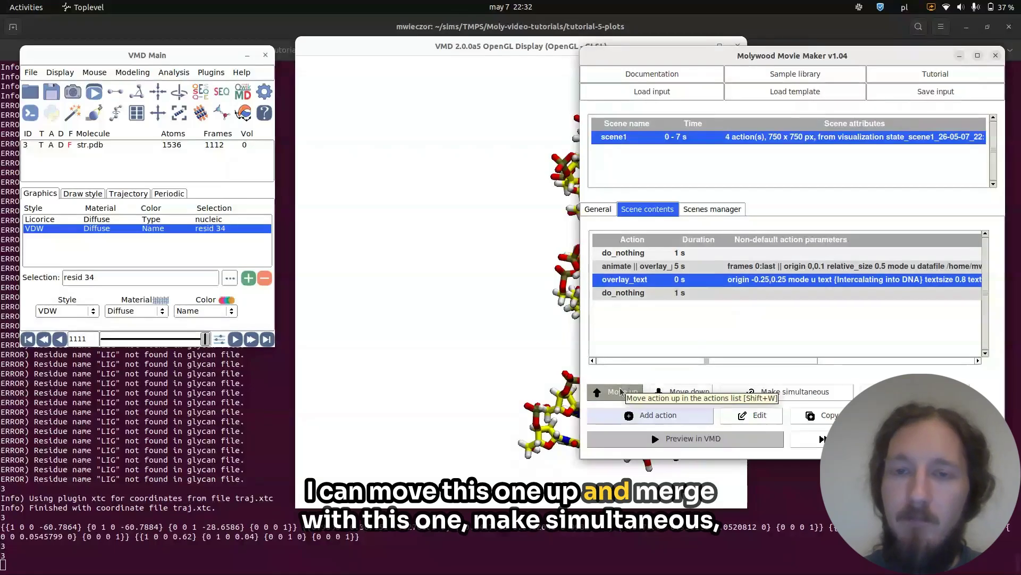
pyautogui.keyDown('shift'); pyautogui.click(645, 267); pyautogui.keyUp('shift')
pyautogui.click(796, 391)
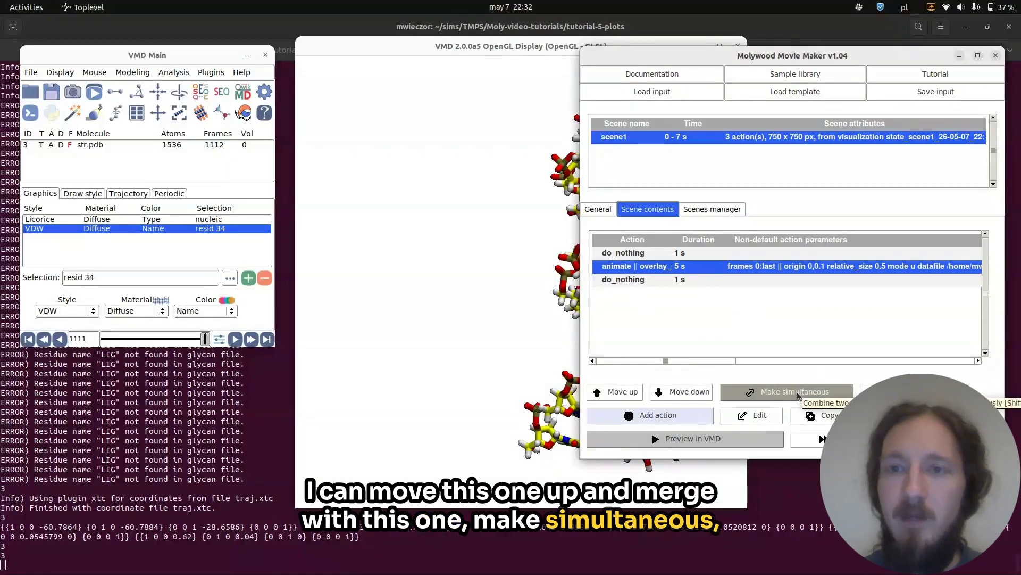
# Preview the scene in VMD, saving the current state as source and continuing with save/restore.
pyautogui.click(671, 444)
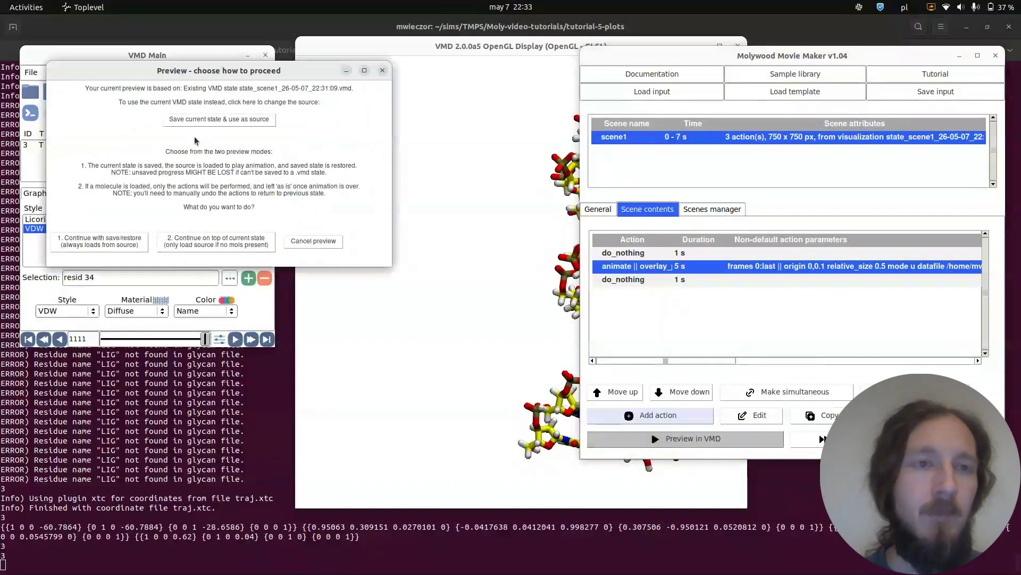
pyautogui.click(199, 120)
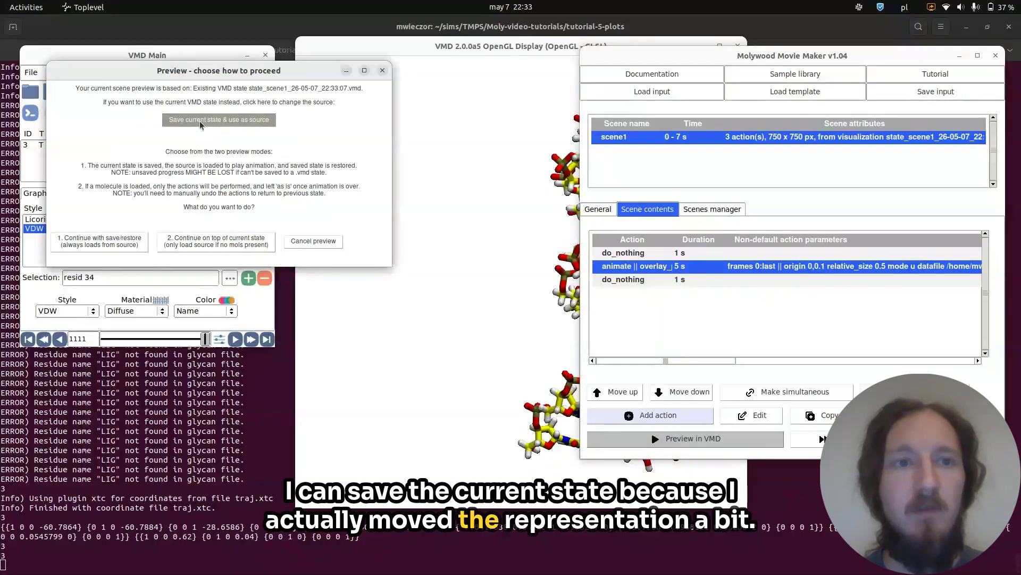
pyautogui.click(109, 245)
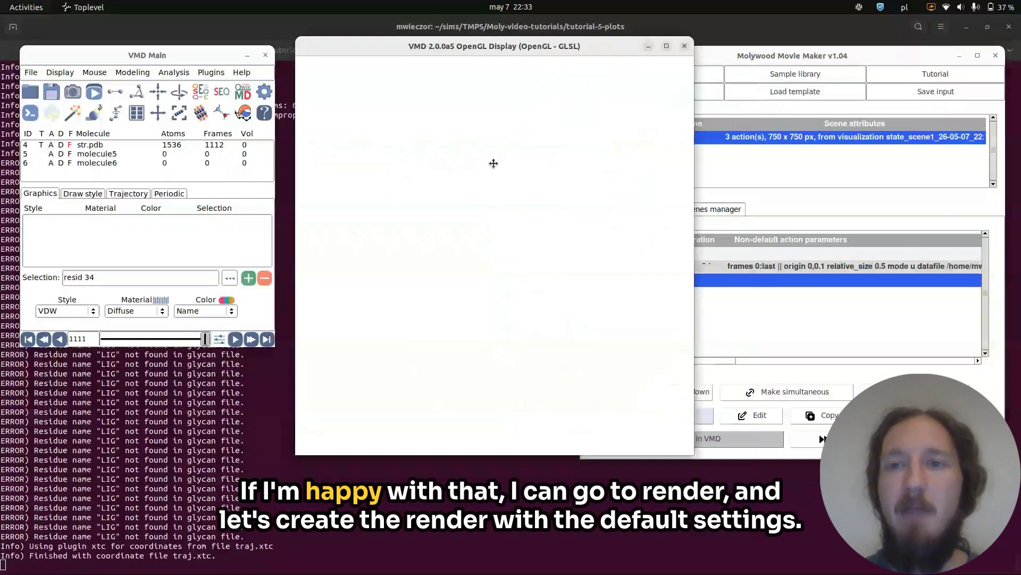
# Render the movie as my_movie.mp4 with the default snapshot settings.
pyautogui.click(822, 213)
pyautogui.click(596, 208)
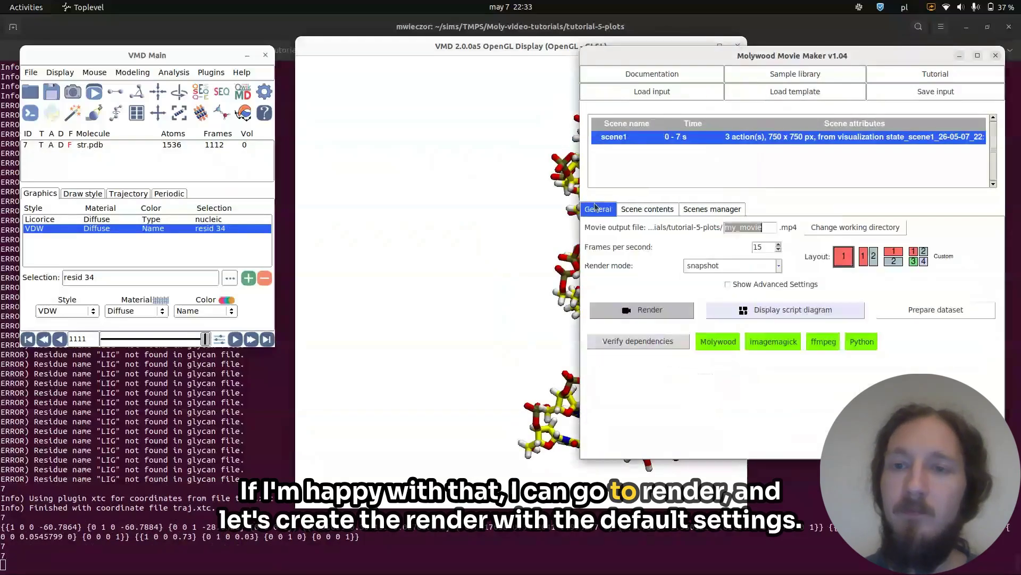
pyautogui.click(646, 209)
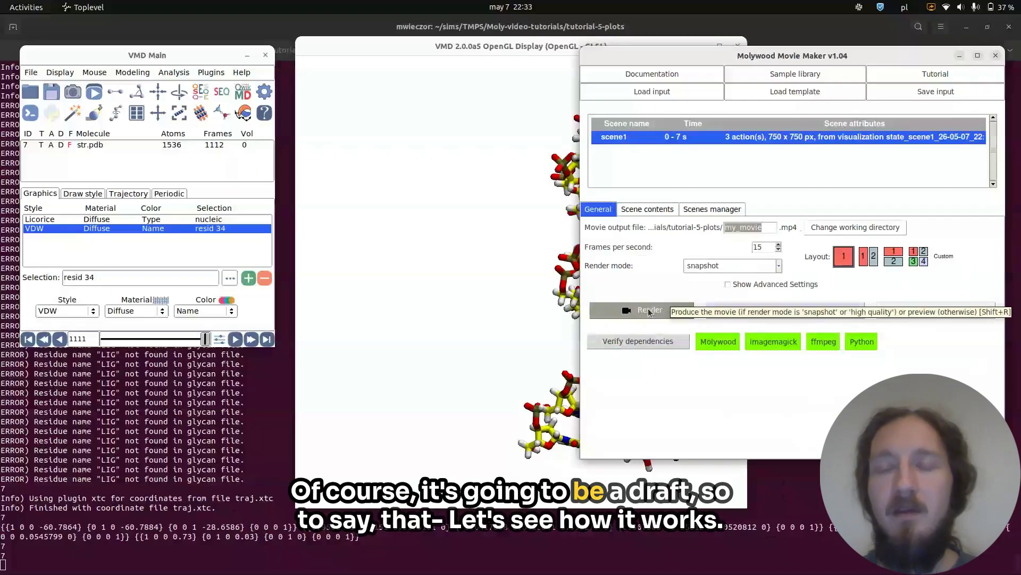
pyautogui.click(649, 311)
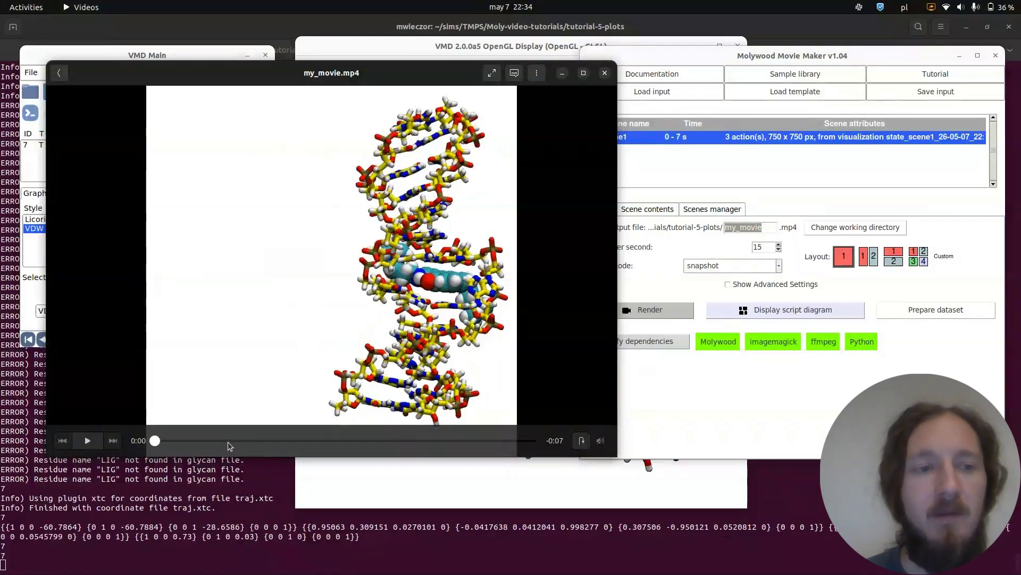
# Play the rendered my_movie.mp4 and skip to its end to check the overlays.
pyautogui.click(89, 441)
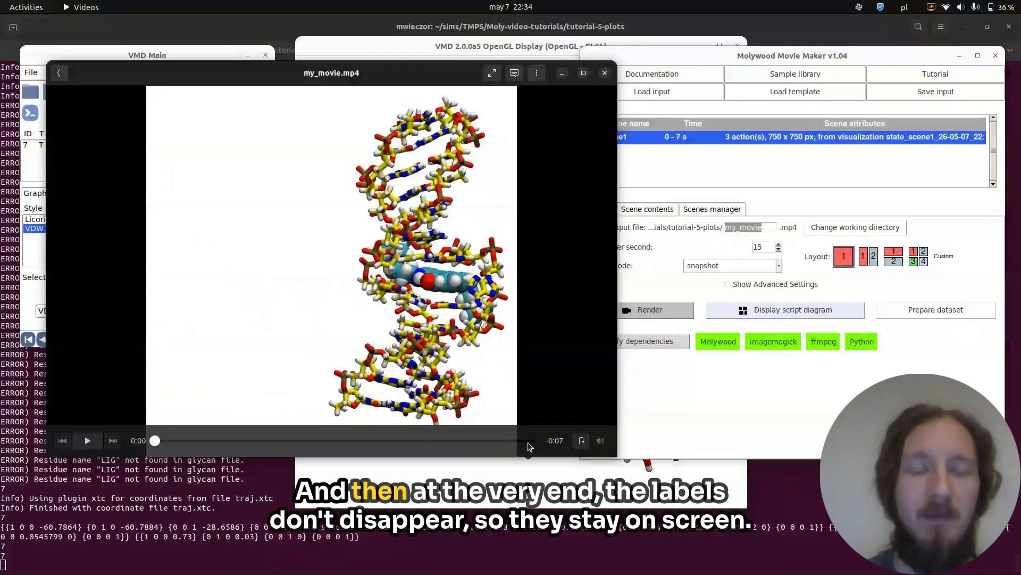
pyautogui.click(527, 442)
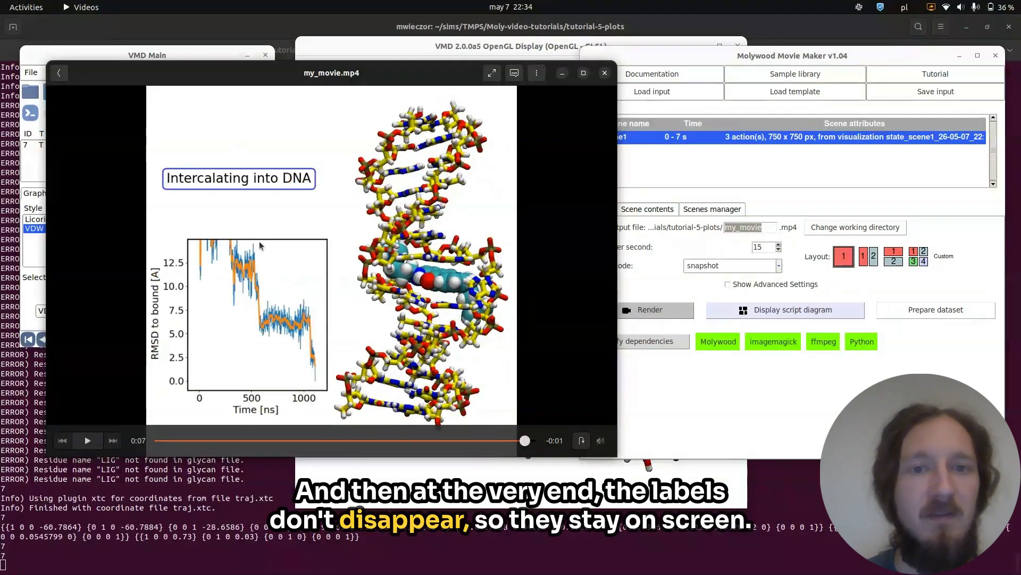